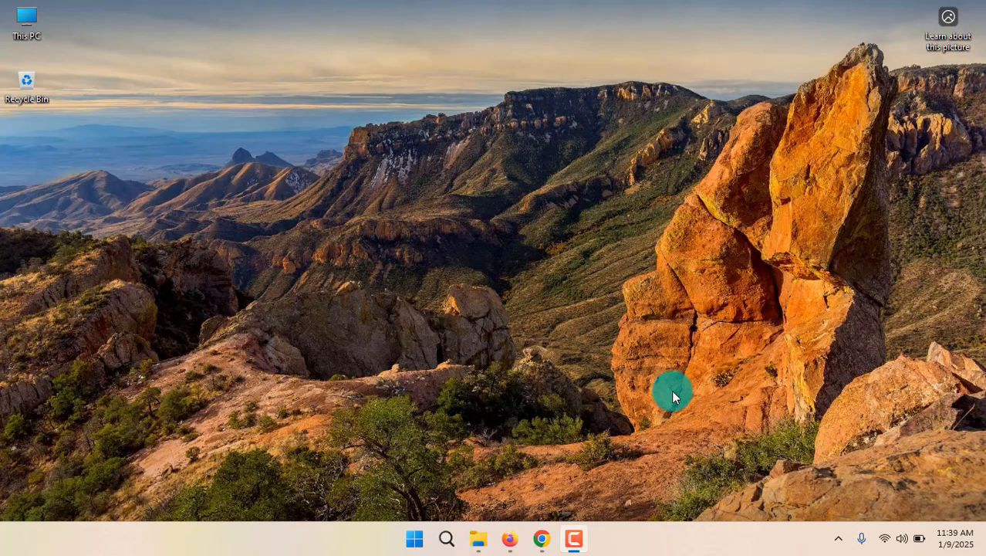
# Step: Search Google for 'national university' and pick the National University, Bangladesh suggestion
pyautogui.click(542, 538)
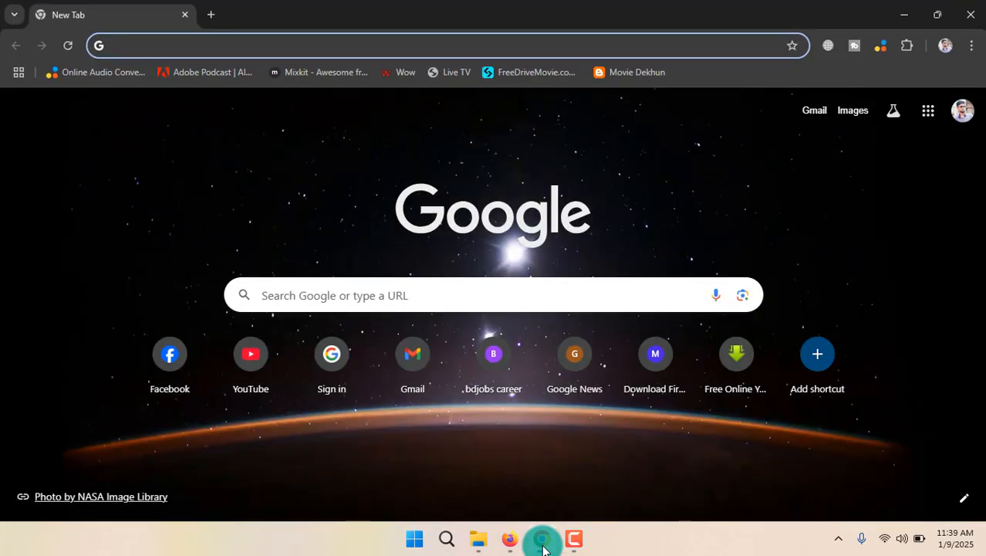
pyautogui.click(461, 296)
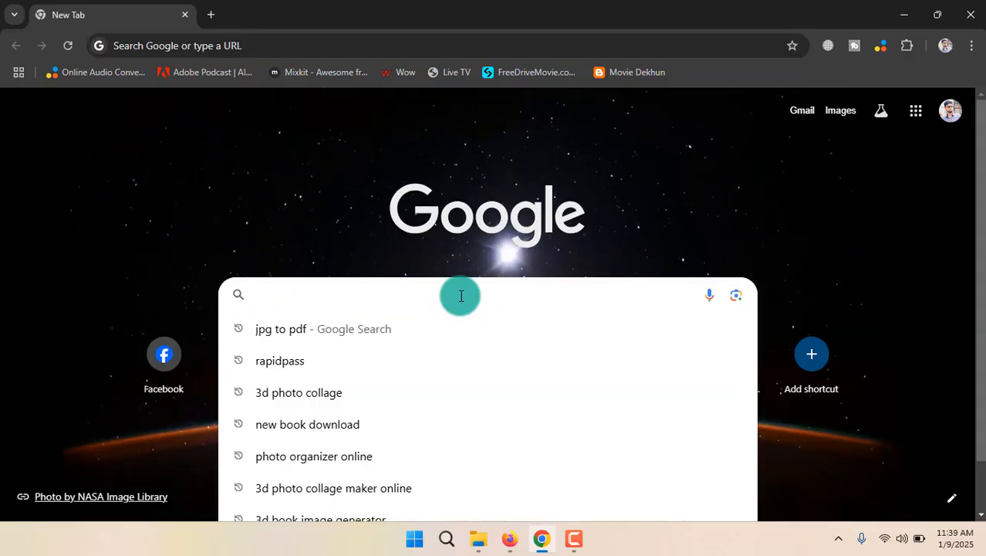
pyautogui.write('national uni')
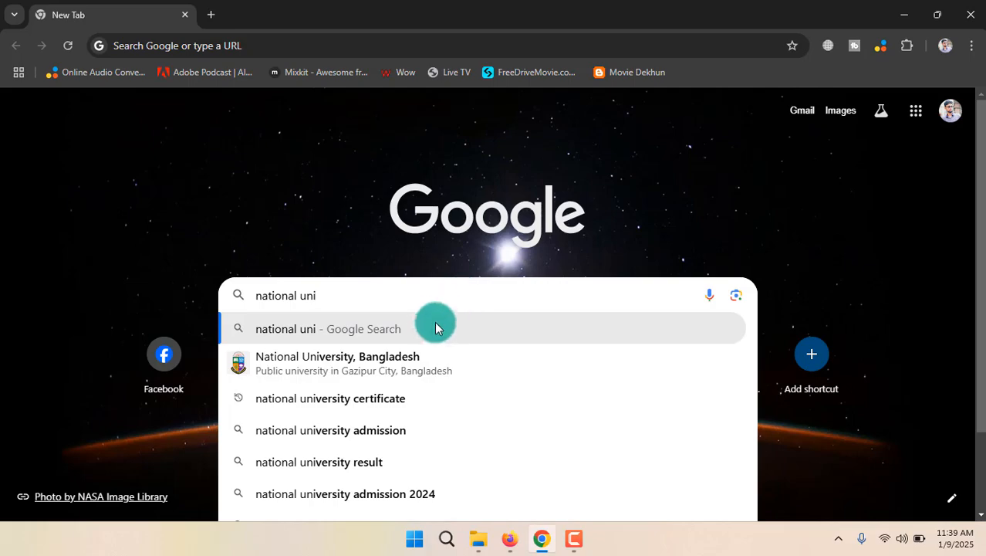
pyautogui.write('versity')
pyautogui.click(367, 373)
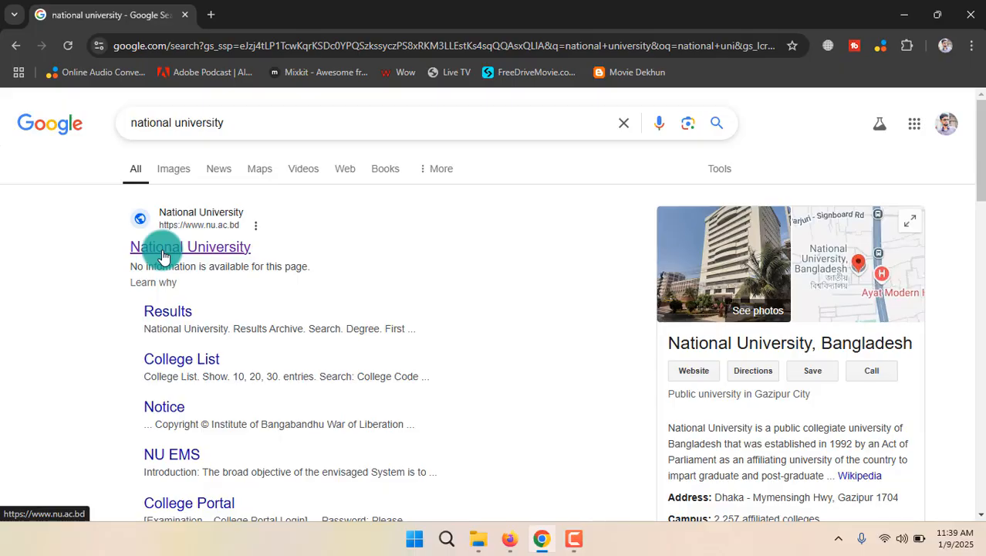
# Step: Go to the nu.ac.bd site and open Services > Student Login
pyautogui.click(162, 247)
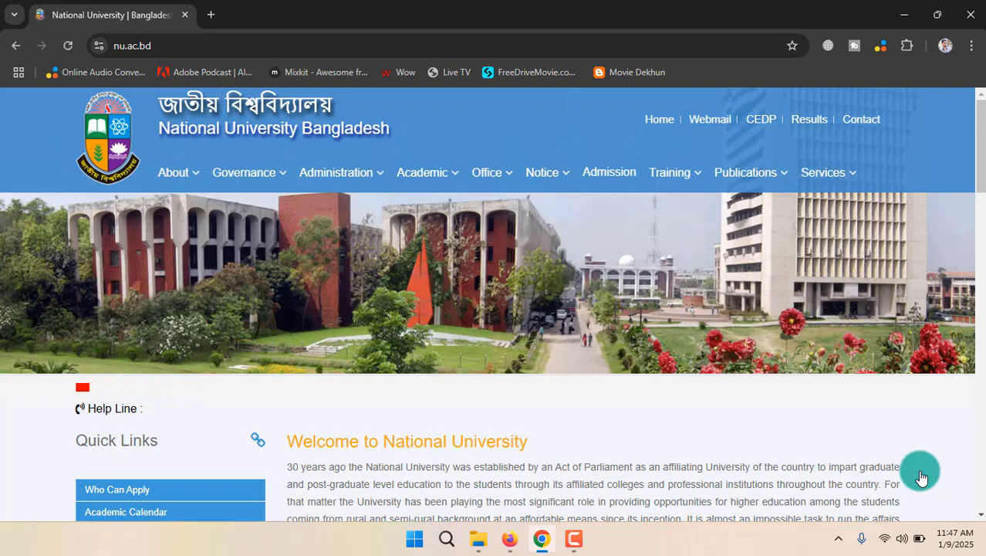
pyautogui.click(812, 178)
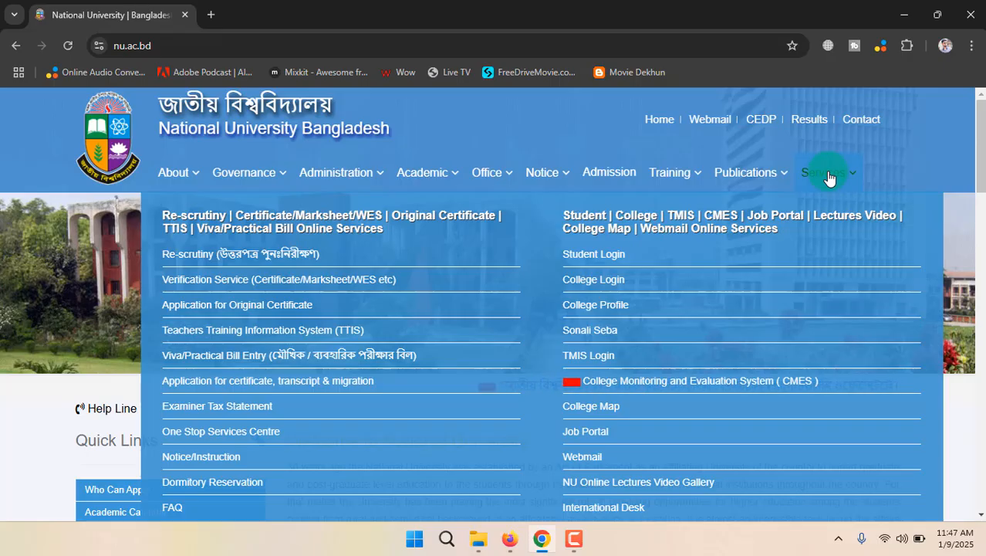
pyautogui.click(588, 258)
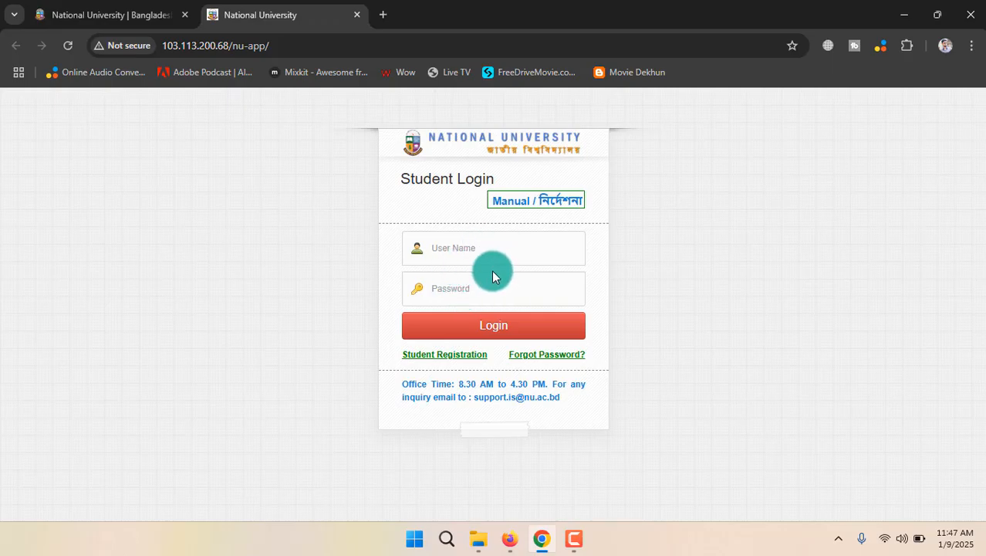
# Step: Look up the Bachelor Degree Honours 15-16 profile by the student's registration number
pyautogui.click(451, 358)
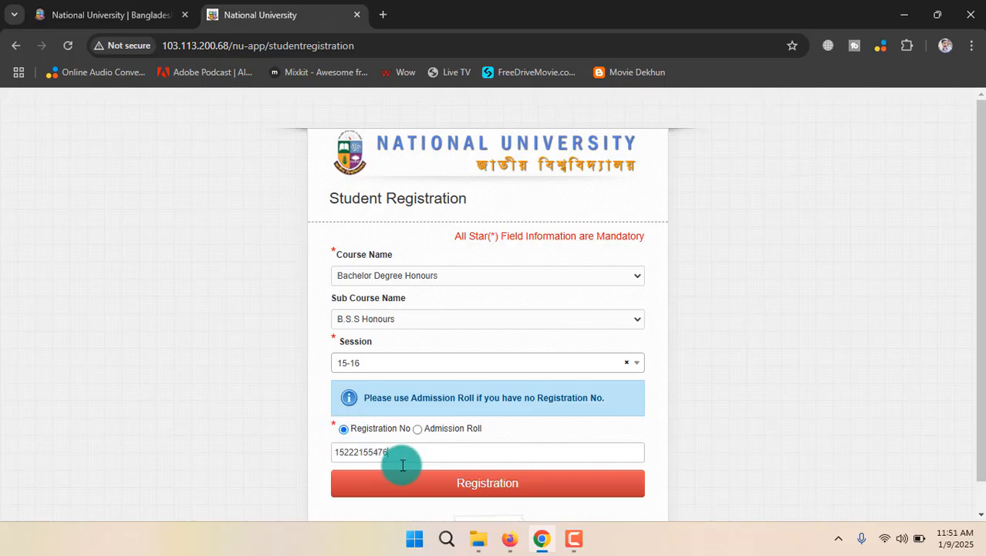
pyautogui.click(478, 485)
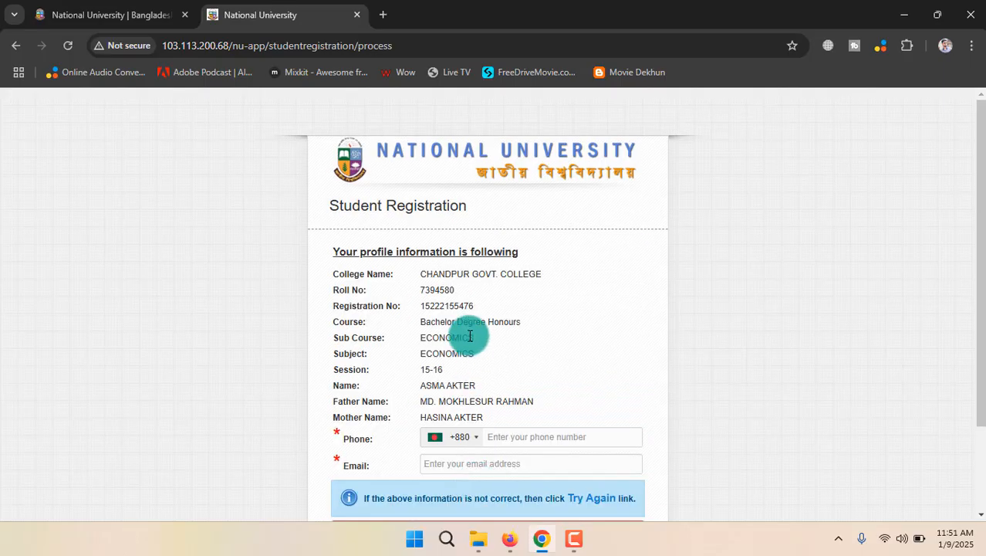
# Step: Fill in the saved e-mail and the pasted phone number, then request the OTP
pyautogui.scroll(-1, 470, 336)
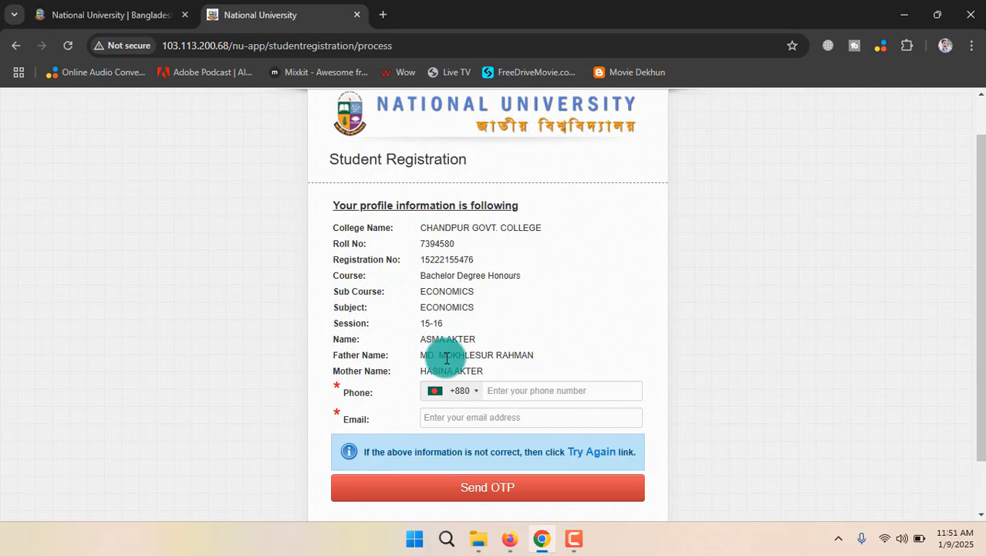
pyautogui.scroll(-2, 447, 357)
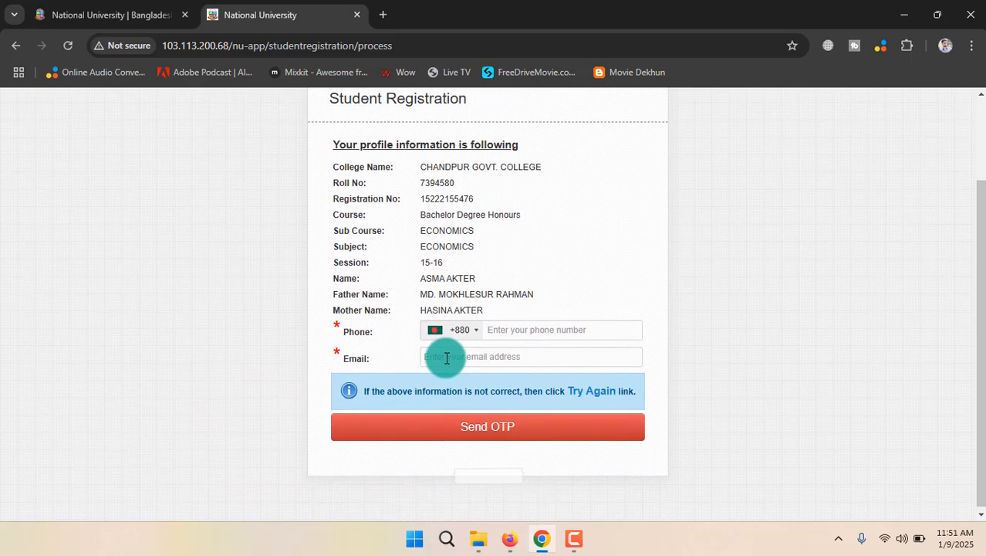
pyautogui.click(513, 358)
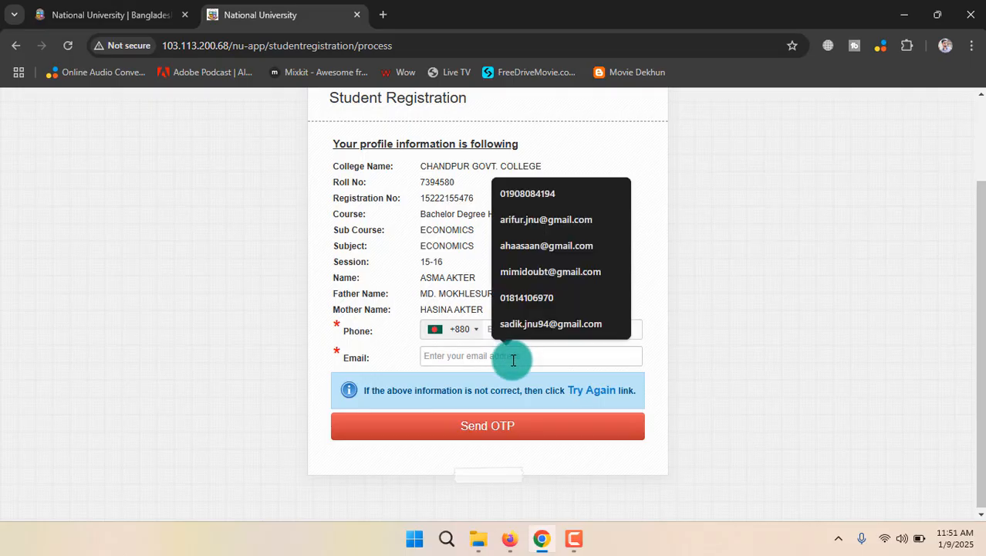
pyautogui.press('Escape')
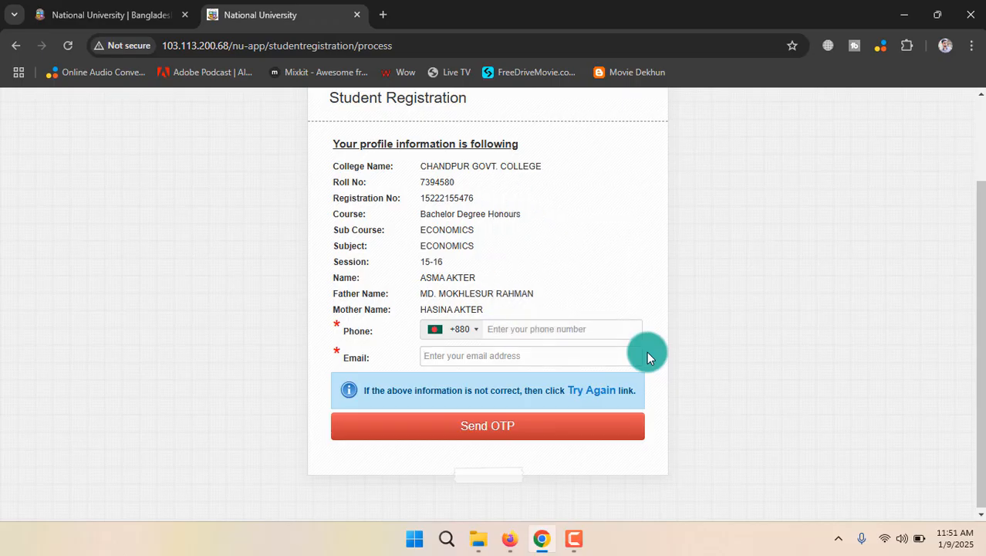
pyautogui.click(583, 363)
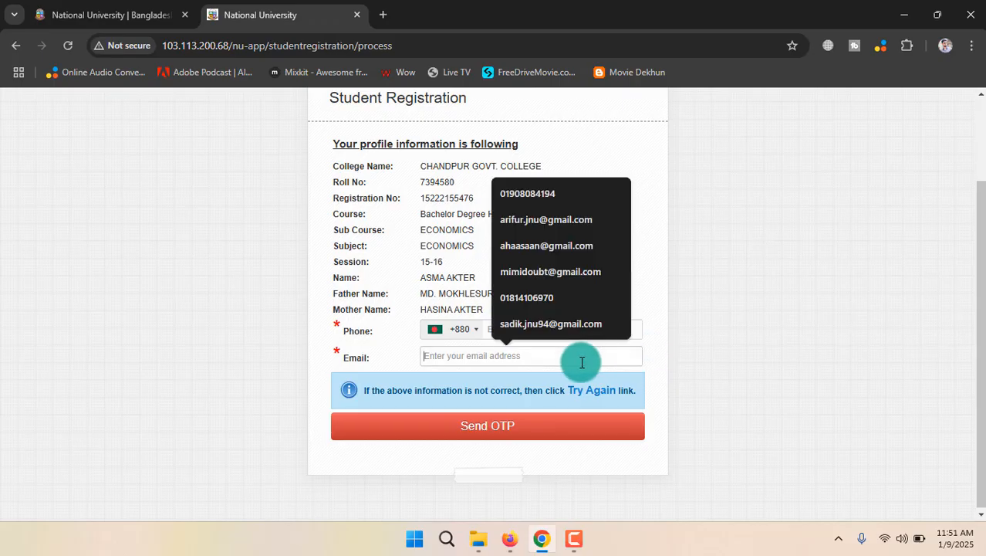
pyautogui.click(553, 223)
pyautogui.click(509, 326)
pyautogui.hotkey('ctrl', 'v')
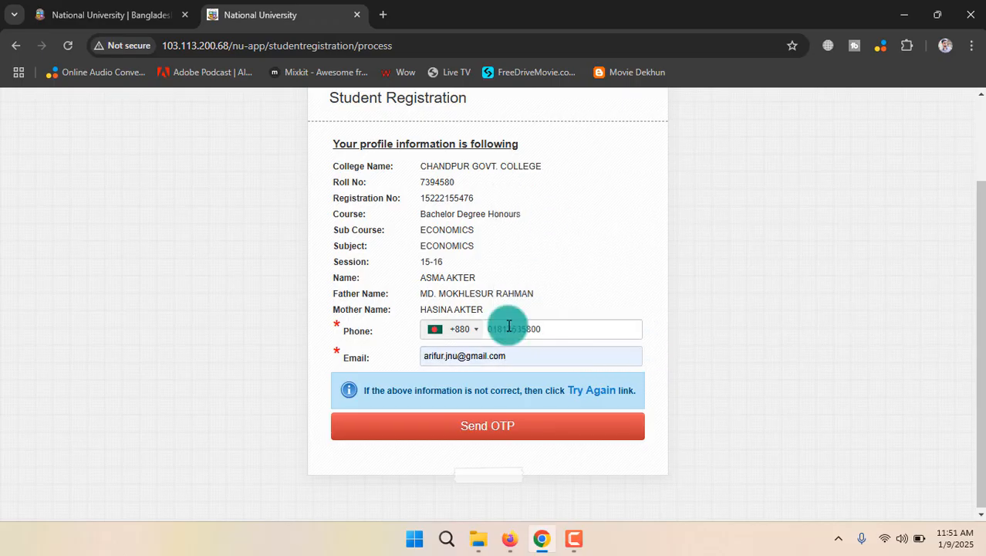
pyautogui.click(478, 441)
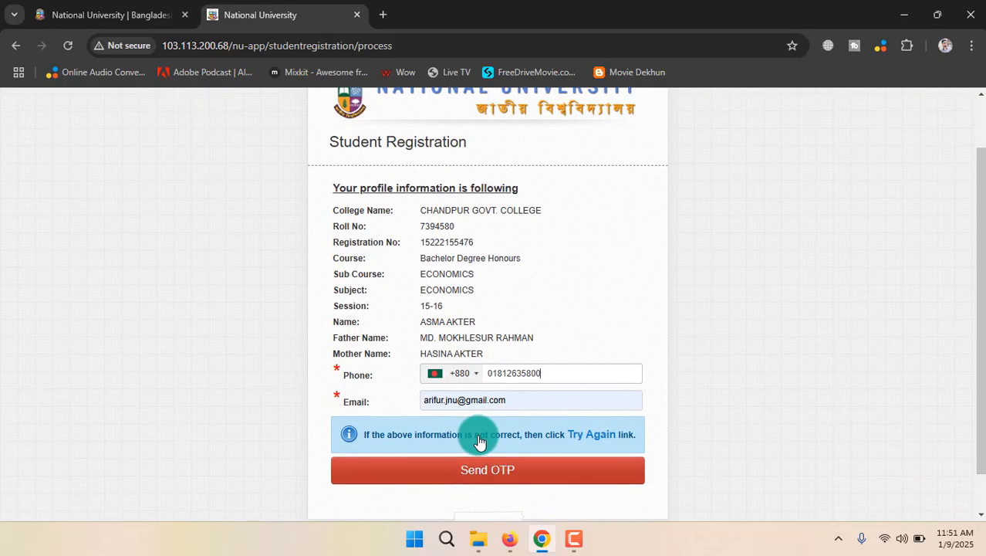
pyautogui.click(485, 472)
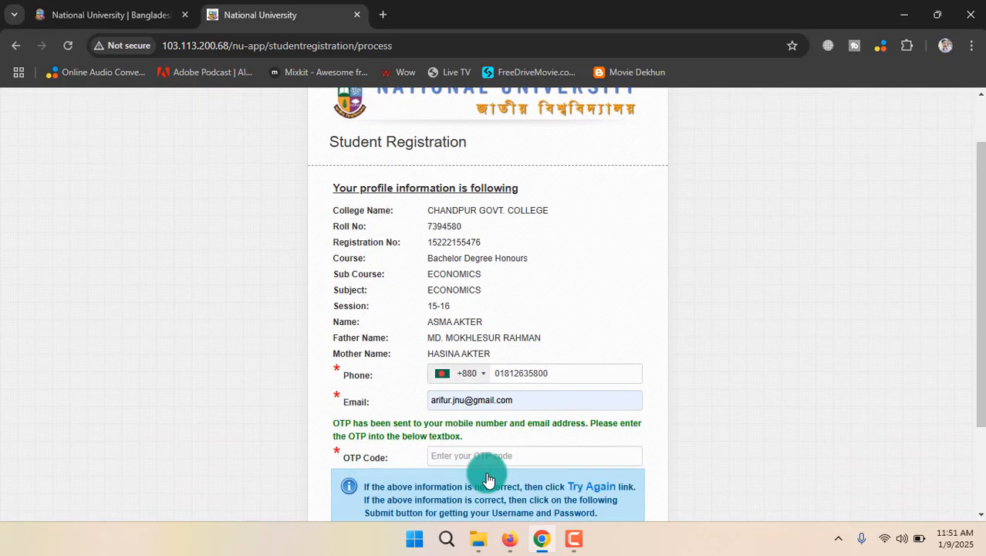
# Step: Enter the received OTP code and submit the registration
pyautogui.scroll(-2, 488, 479)
pyautogui.click(462, 352)
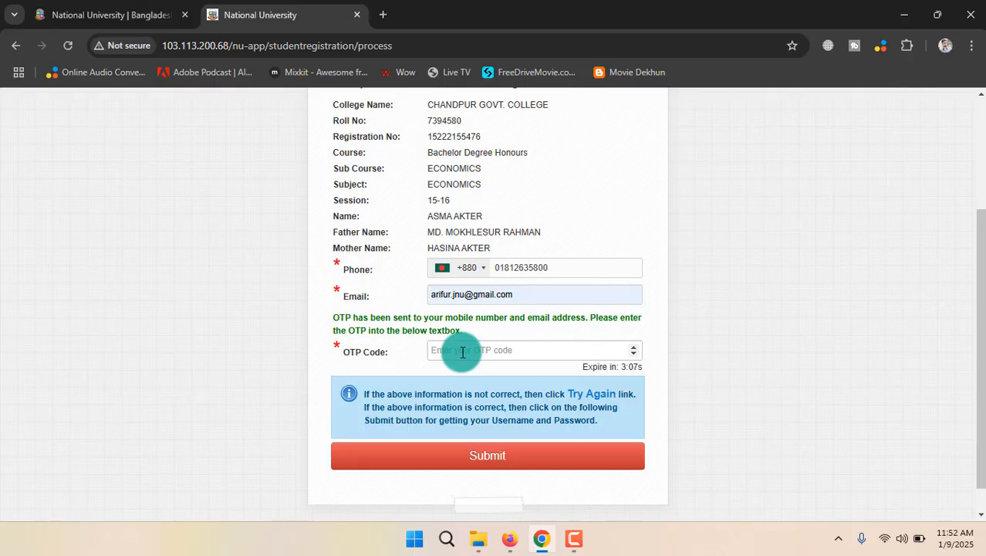
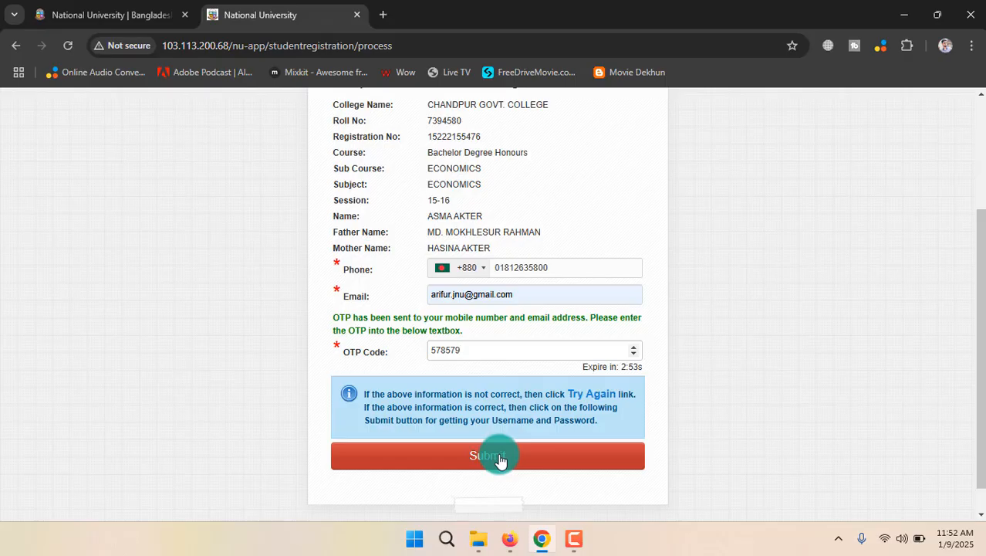
pyautogui.click(499, 457)
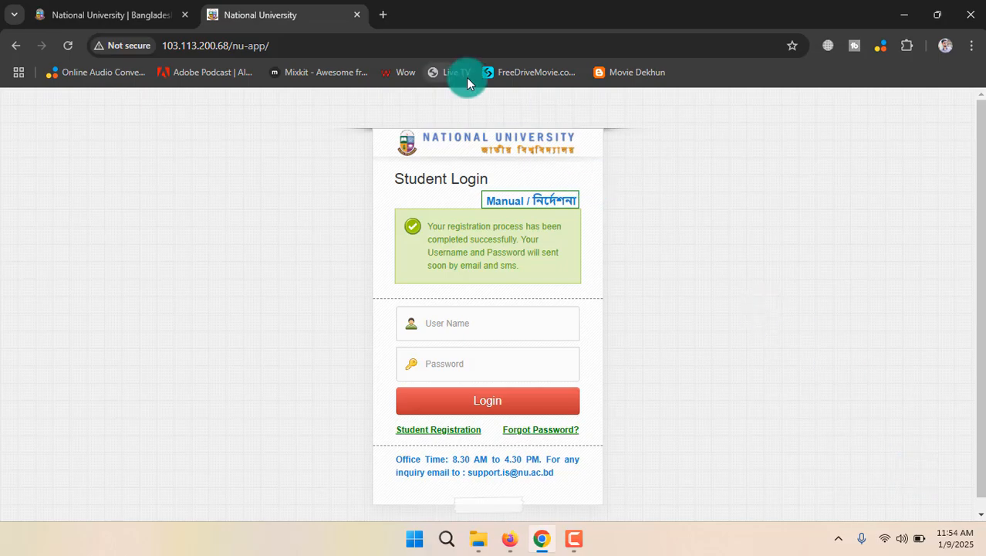
# Step: In a new tab, open Gmail's Updates category and the Registration Success e-mail
pyautogui.click(389, 15)
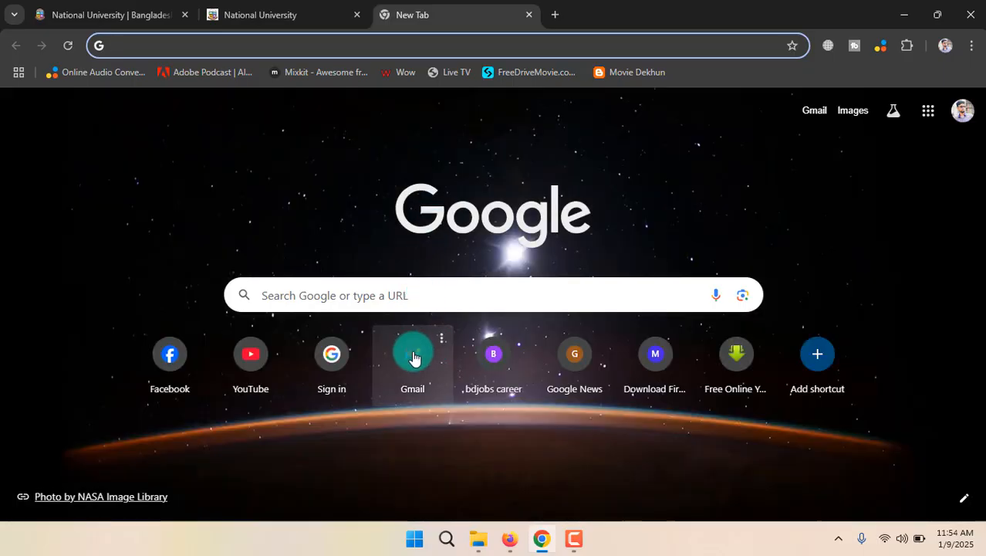
pyautogui.click(414, 357)
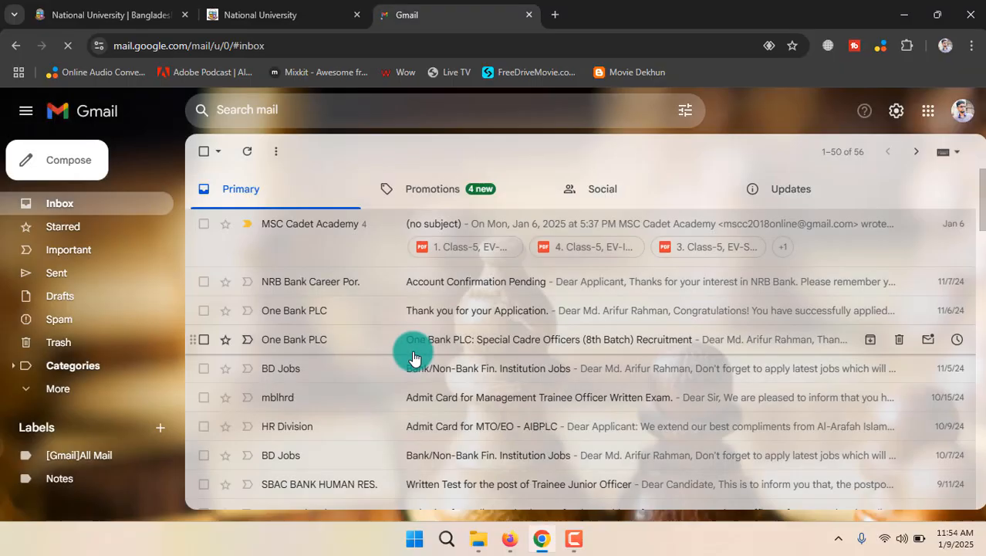
pyautogui.click(776, 187)
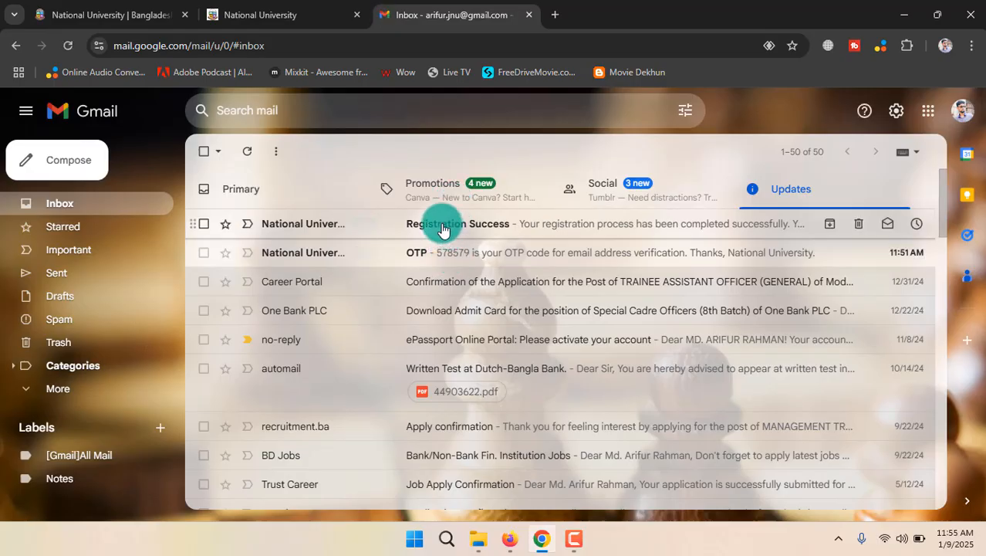
pyautogui.click(443, 230)
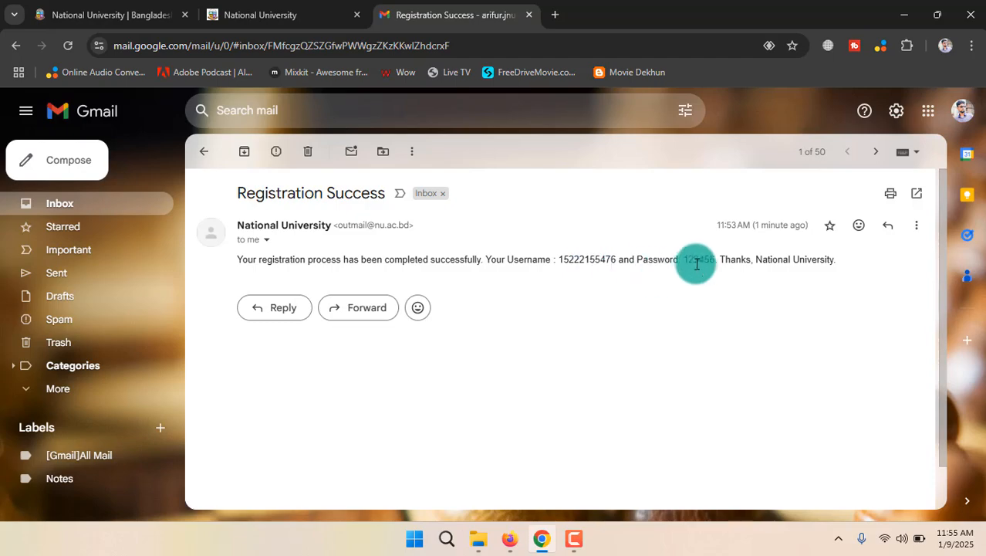
# Step: Copy the emailed username and password into the portal login form and sign in
pyautogui.doubleClick(596, 260)
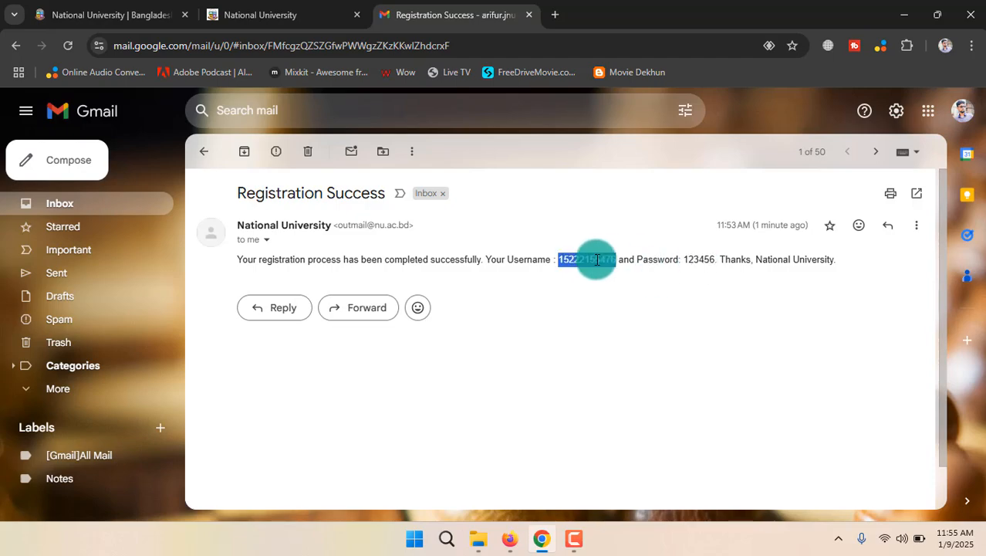
pyautogui.click(264, 11)
pyautogui.click(444, 323)
pyautogui.hotkey('ctrl', 'v')
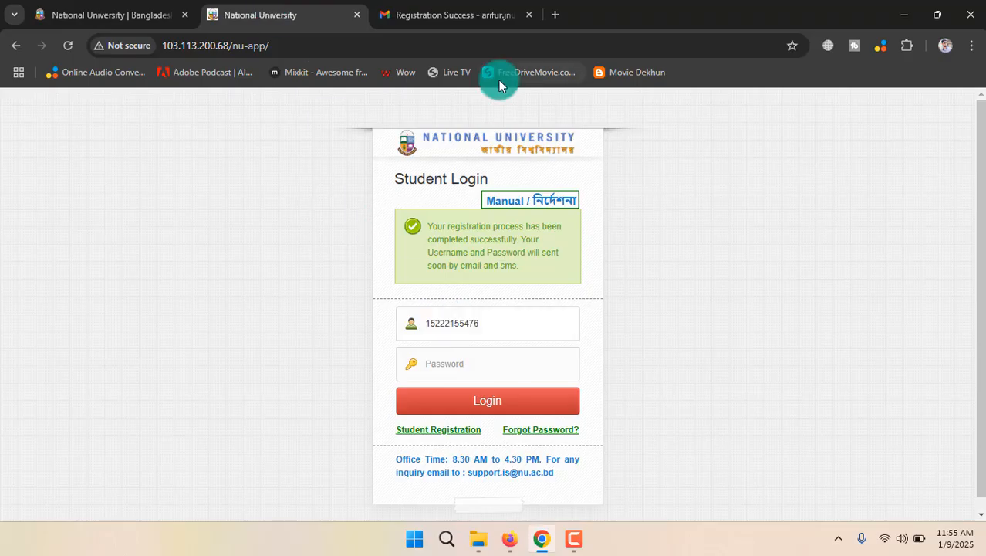
pyautogui.click(407, 12)
pyautogui.doubleClick(693, 261)
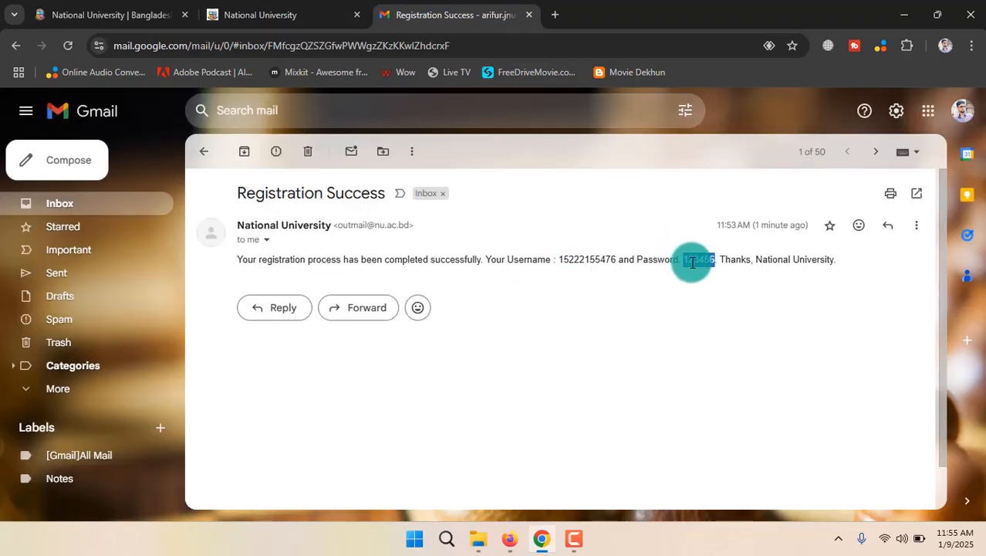
pyautogui.click(254, 12)
pyautogui.click(452, 361)
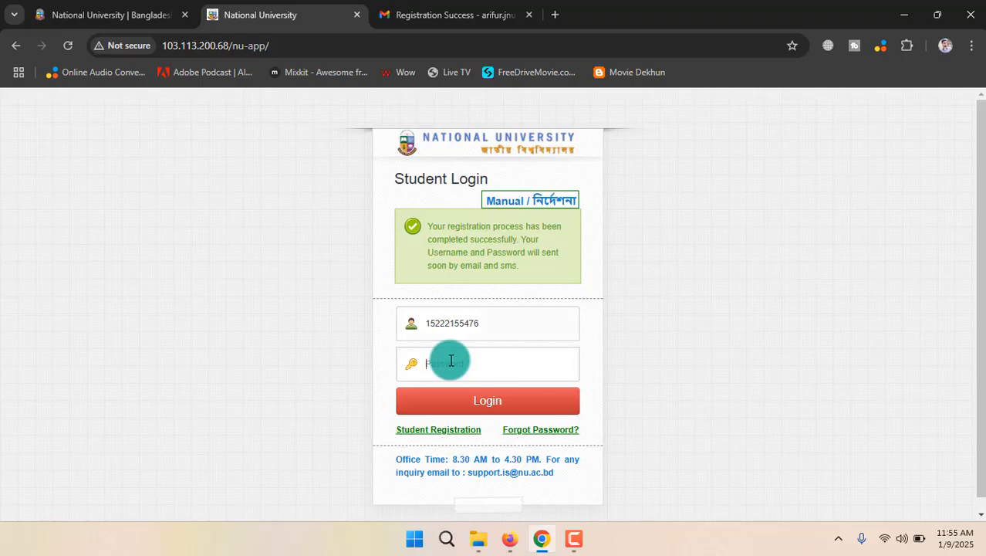
pyautogui.hotkey('ctrl', 'v')
pyautogui.click(483, 407)
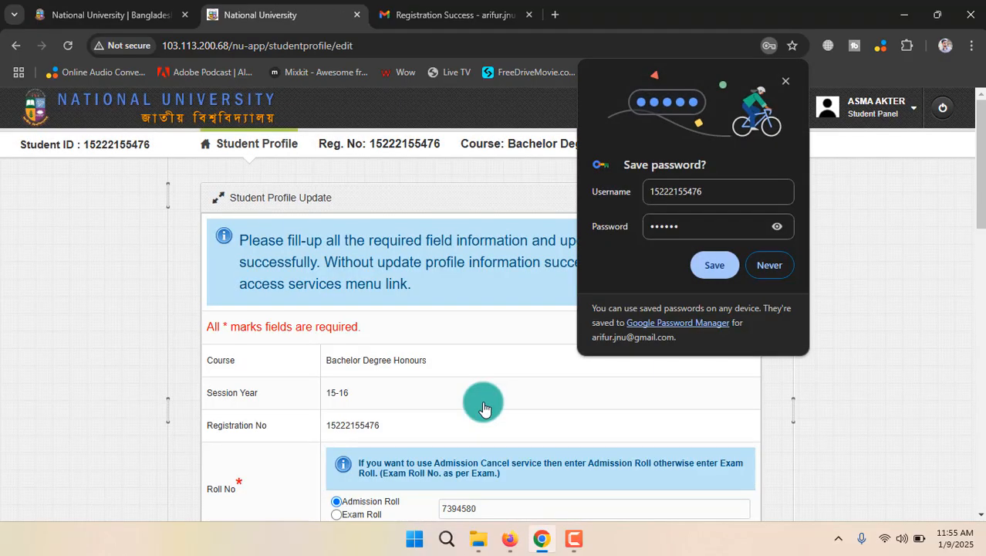
# Step: Save the login in Chrome, then scroll the empty profile form and try Update Profile
pyautogui.click(723, 267)
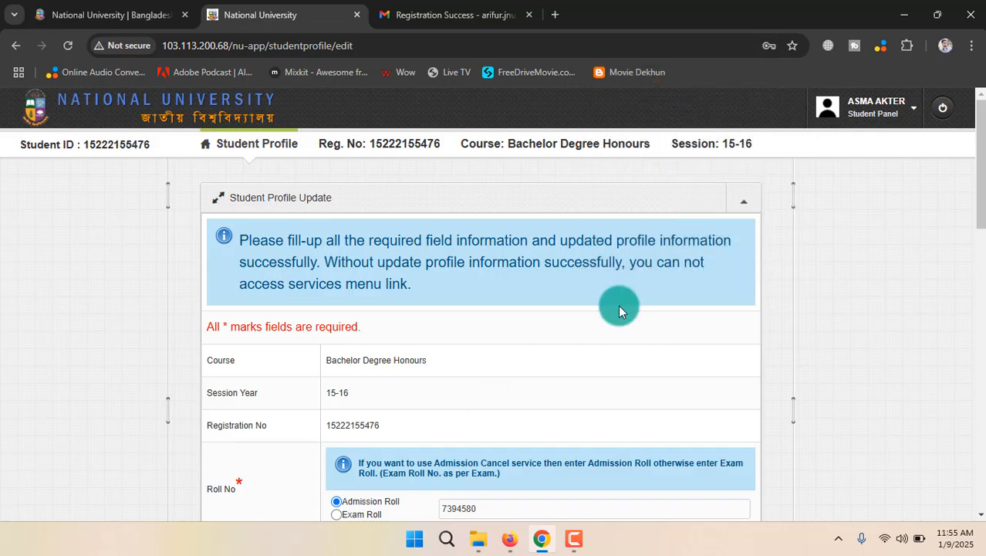
pyautogui.scroll(-2, 618, 305)
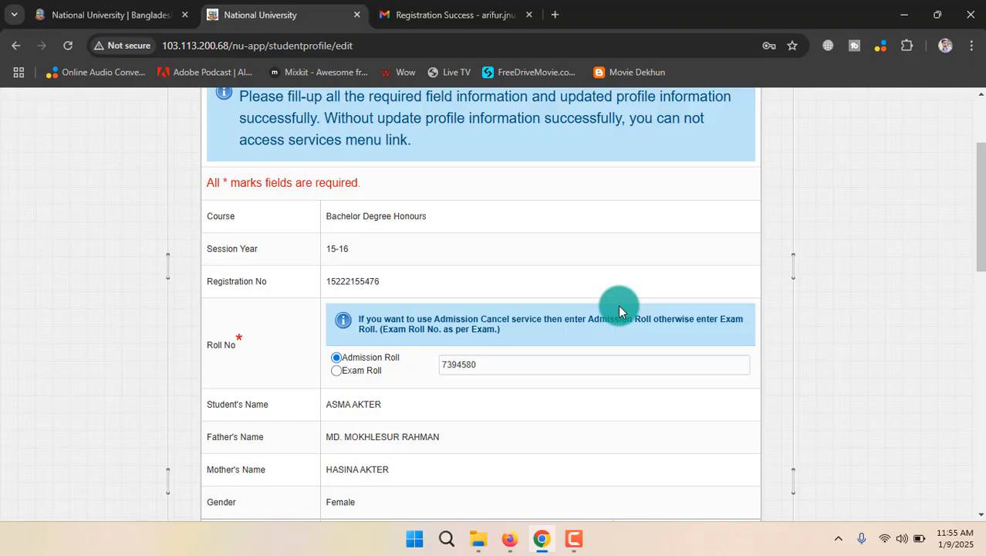
pyautogui.scroll(-2, 538, 378)
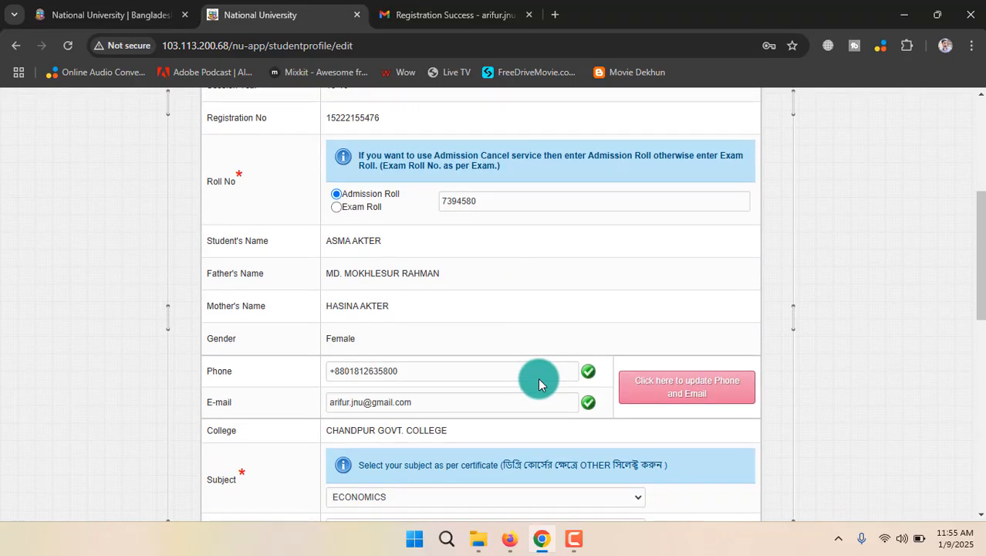
pyautogui.scroll(-2, 538, 378)
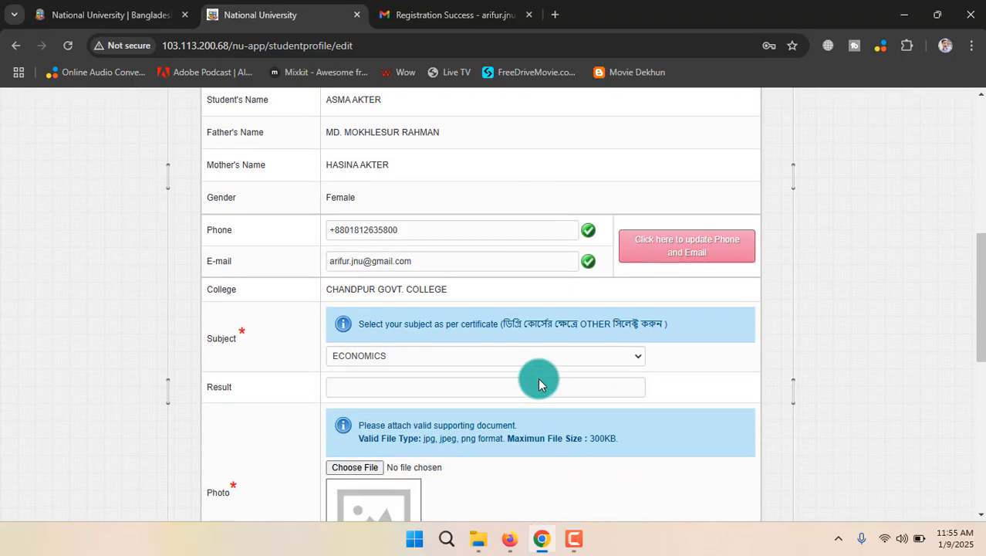
pyautogui.scroll(-2, 411, 386)
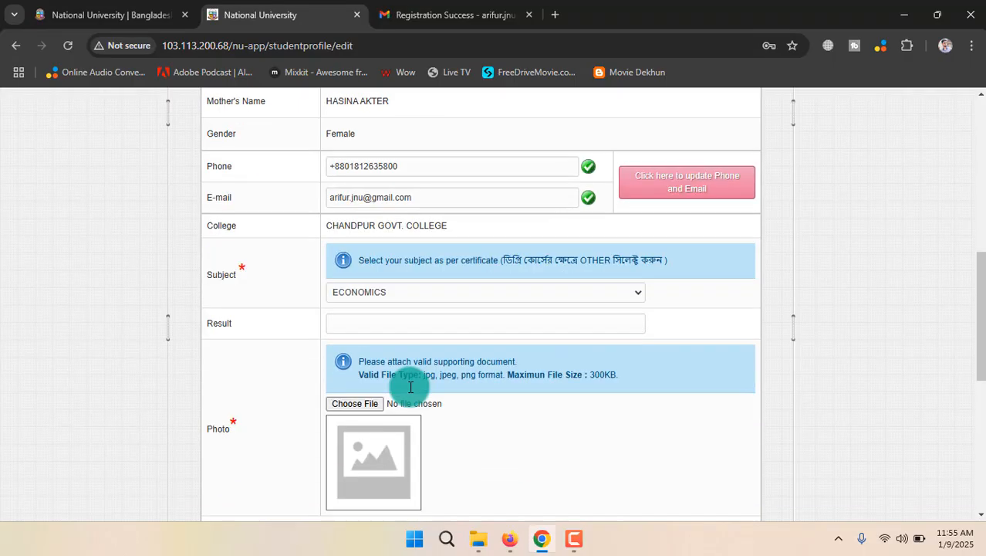
pyautogui.scroll(-5, 411, 387)
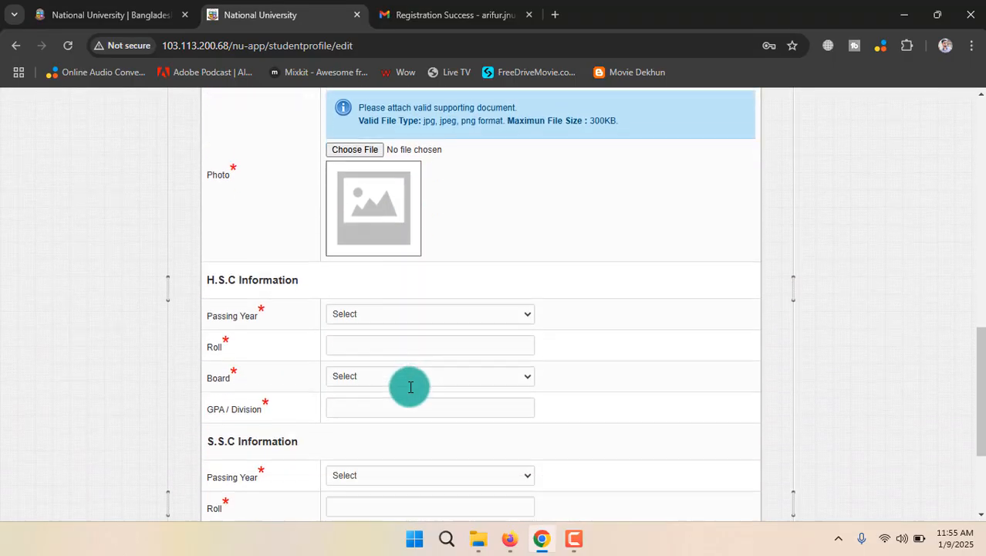
pyautogui.click(263, 440)
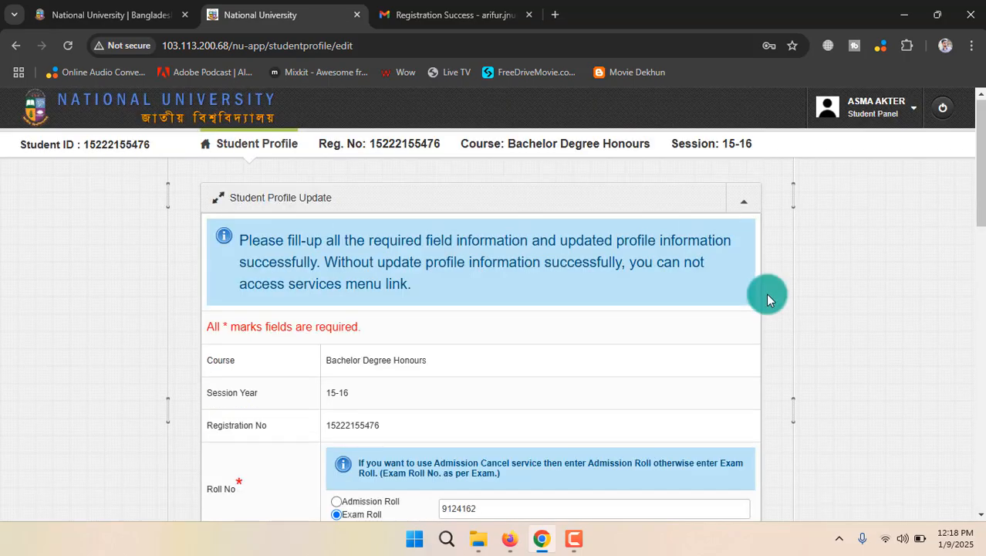
# Step: Enter the exam roll number, result 2.94, photo and H.S.C/S.S.C details, then Update Profile
pyautogui.scroll(-4, 768, 300)
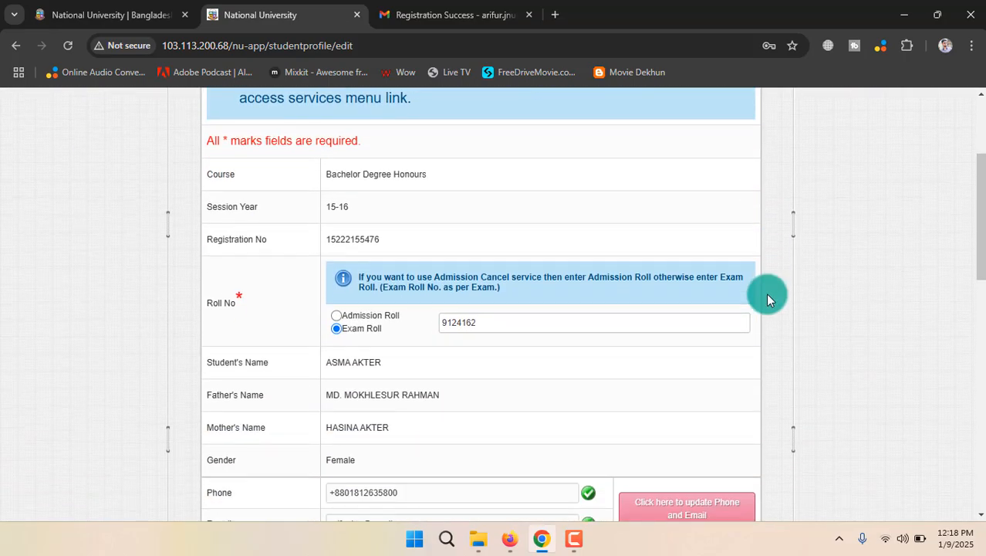
pyautogui.click(551, 224)
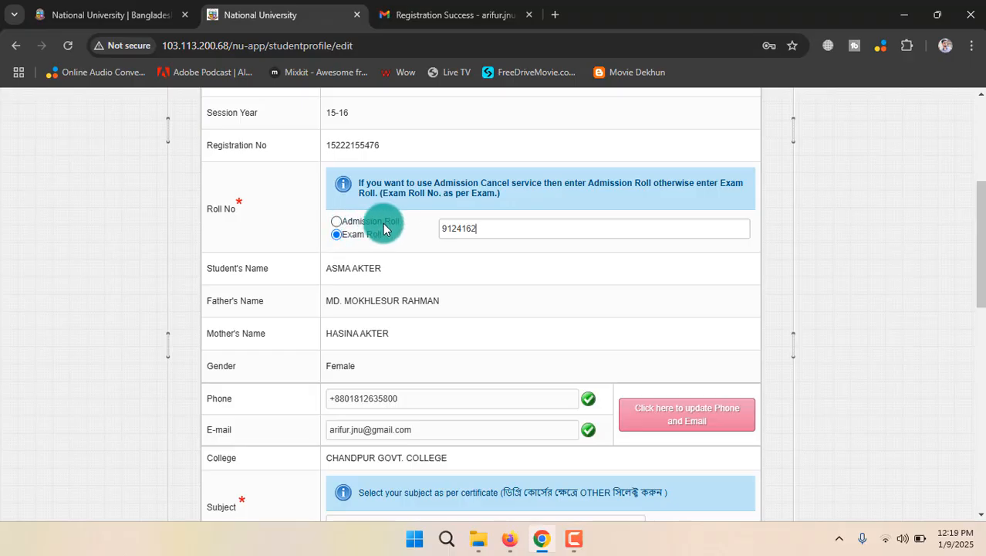
pyautogui.doubleClick(465, 228)
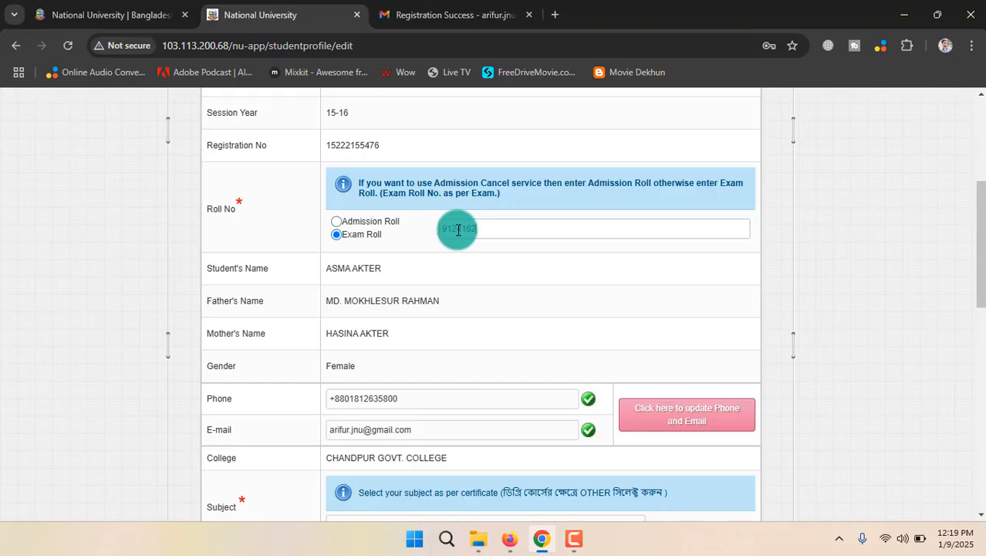
pyautogui.scroll(-3, 458, 230)
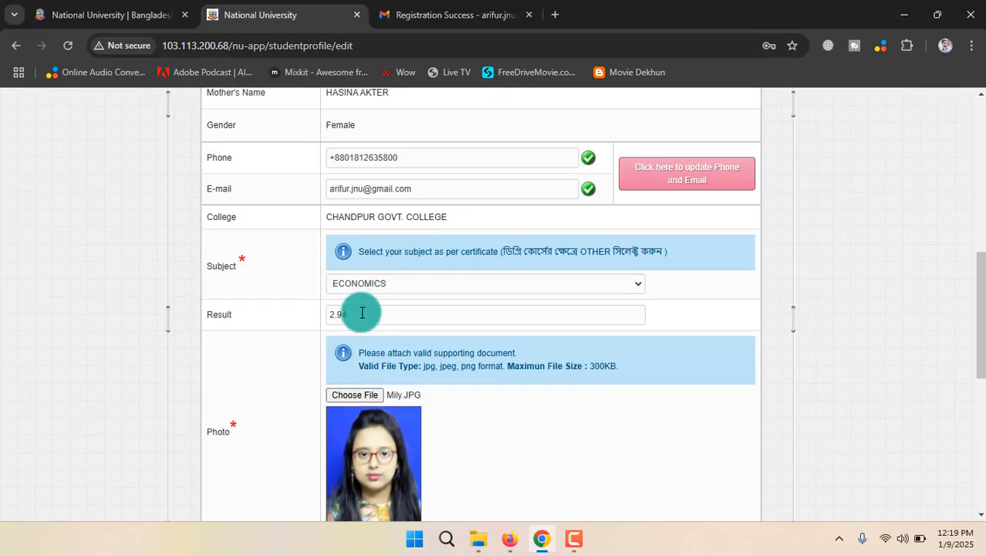
pyautogui.scroll(-2, 362, 314)
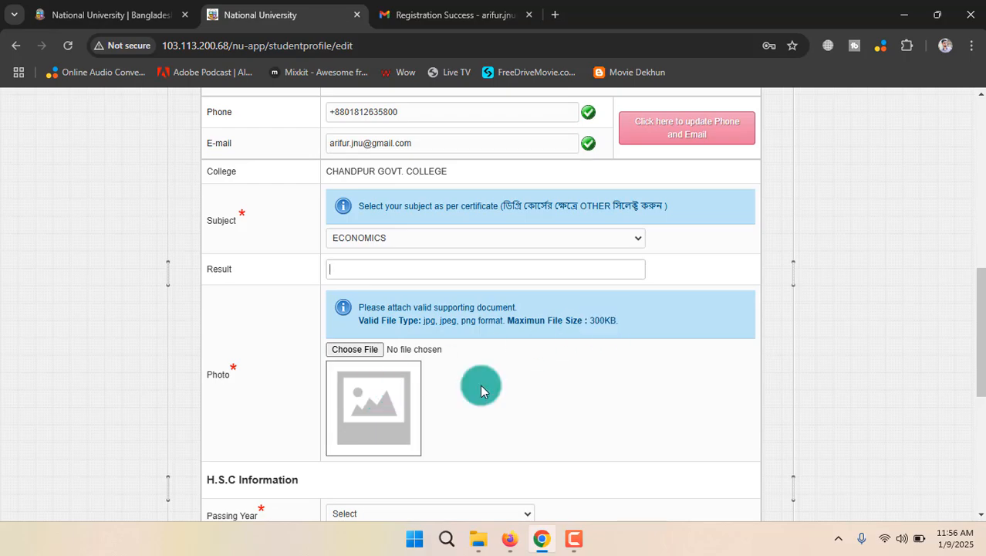
pyautogui.scroll(-1, 481, 390)
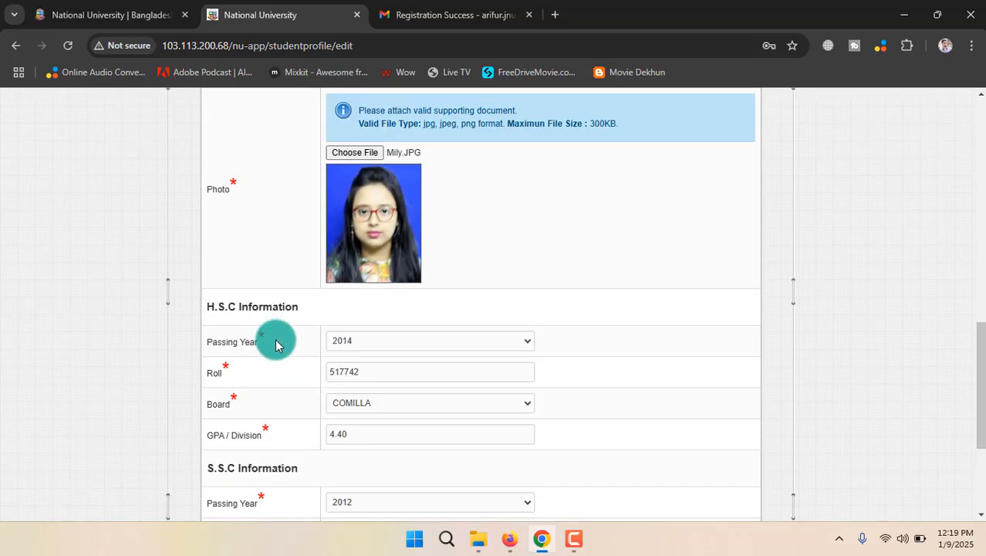
pyautogui.scroll(-3, 262, 362)
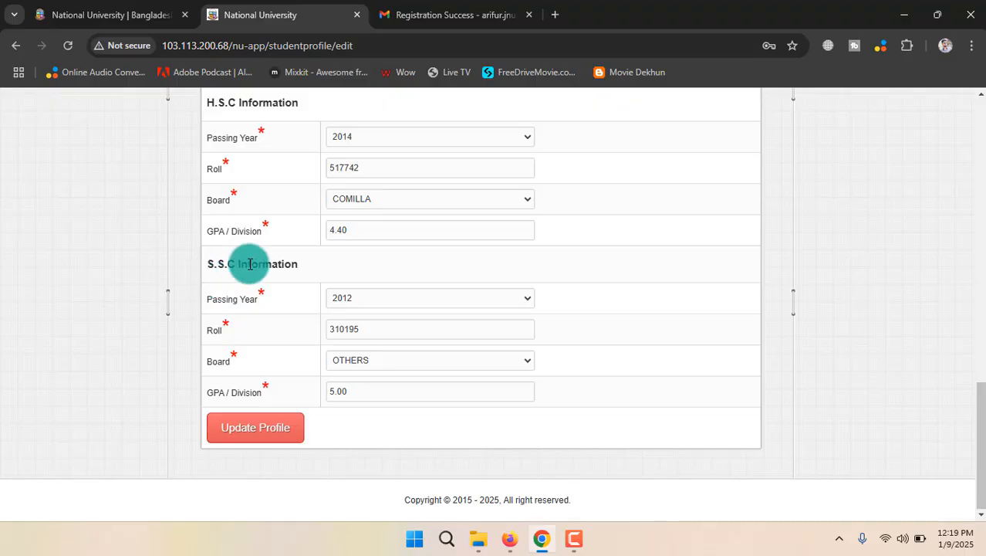
pyautogui.click(255, 429)
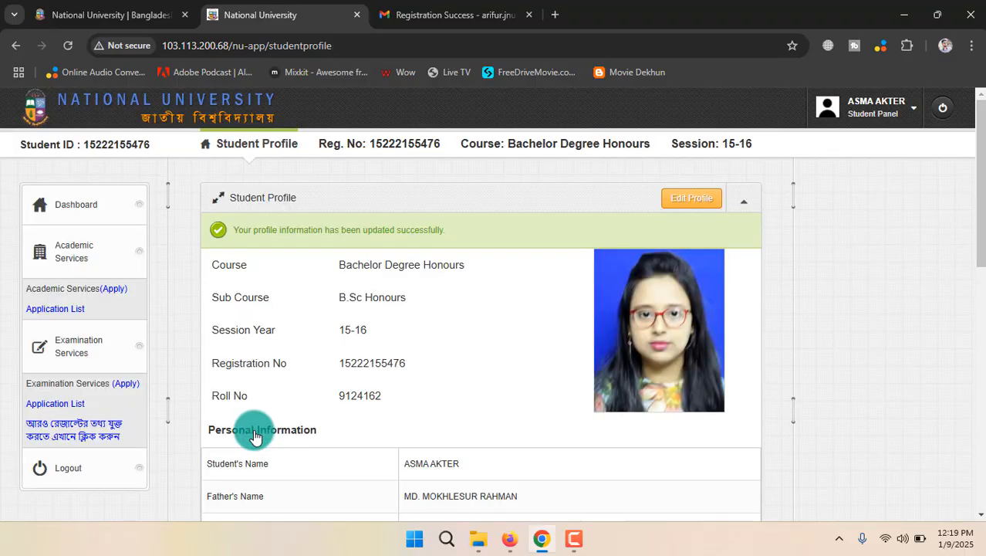
# Step: Scroll up and down the updated Student Profile to review the saved details
pyautogui.scroll(-6, 380, 472)
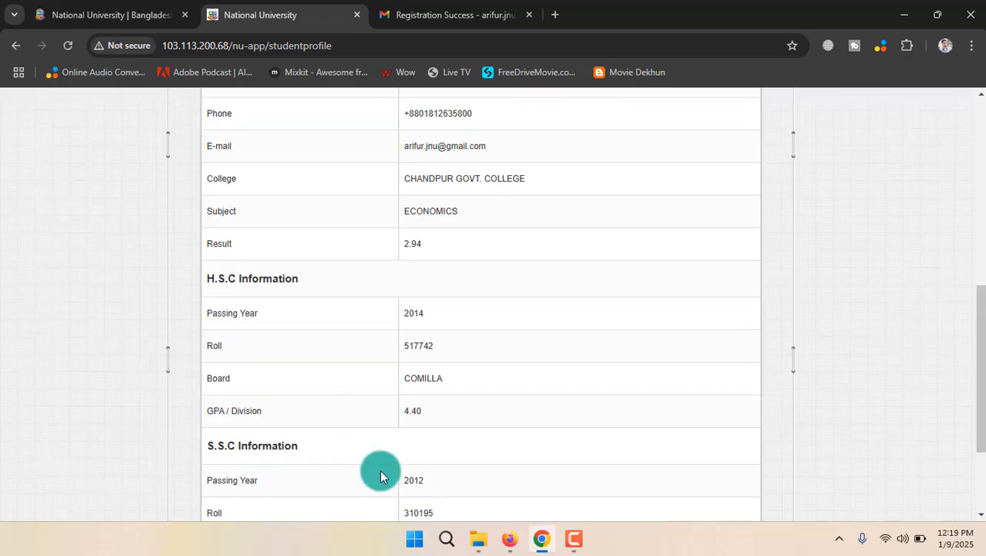
pyautogui.scroll(4, 380, 472)
pyautogui.scroll(-2, 380, 472)
pyautogui.scroll(-4, 380, 471)
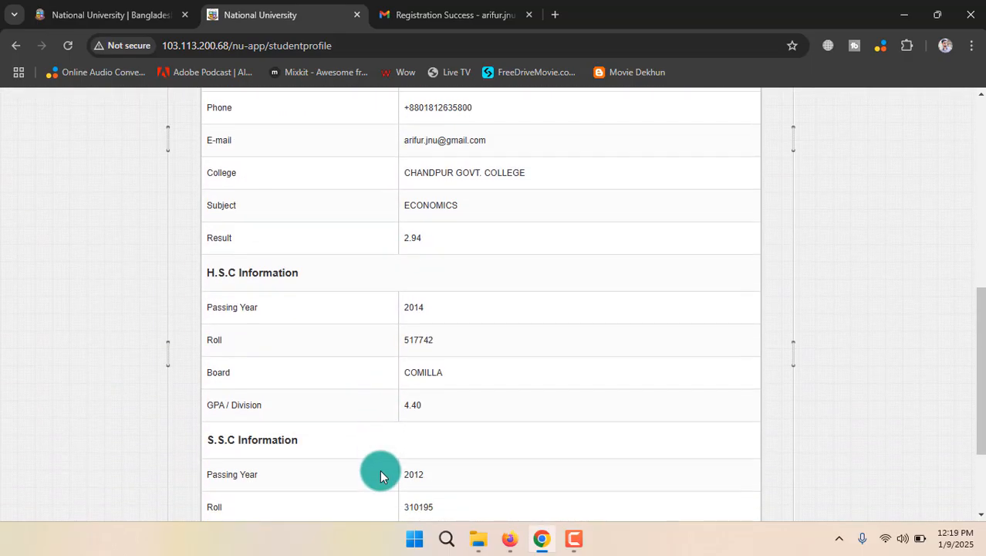
pyautogui.scroll(5, 380, 472)
pyautogui.scroll(3, 380, 470)
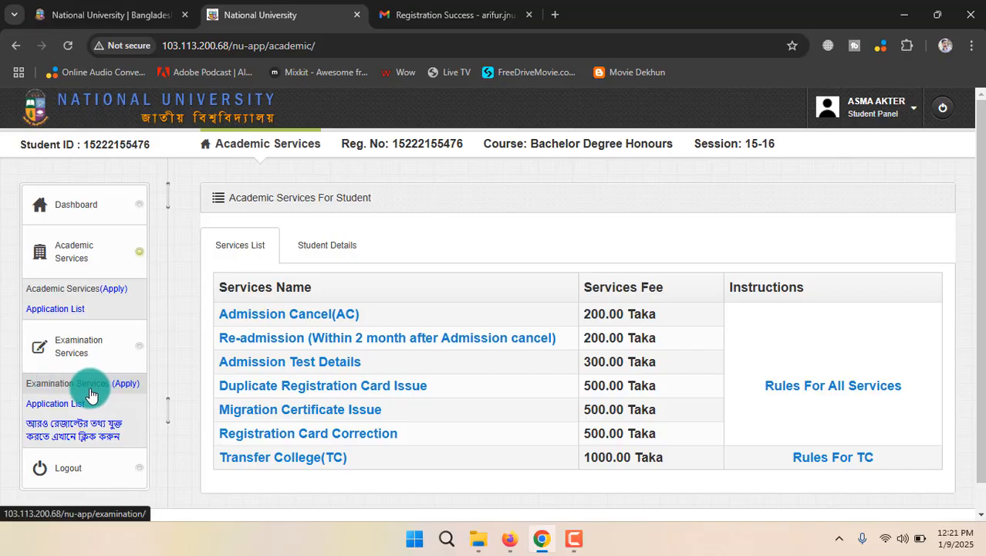
# Step: From Examination Services, choose service 9. Original Certificate (500.00 Taka)
pyautogui.click(126, 384)
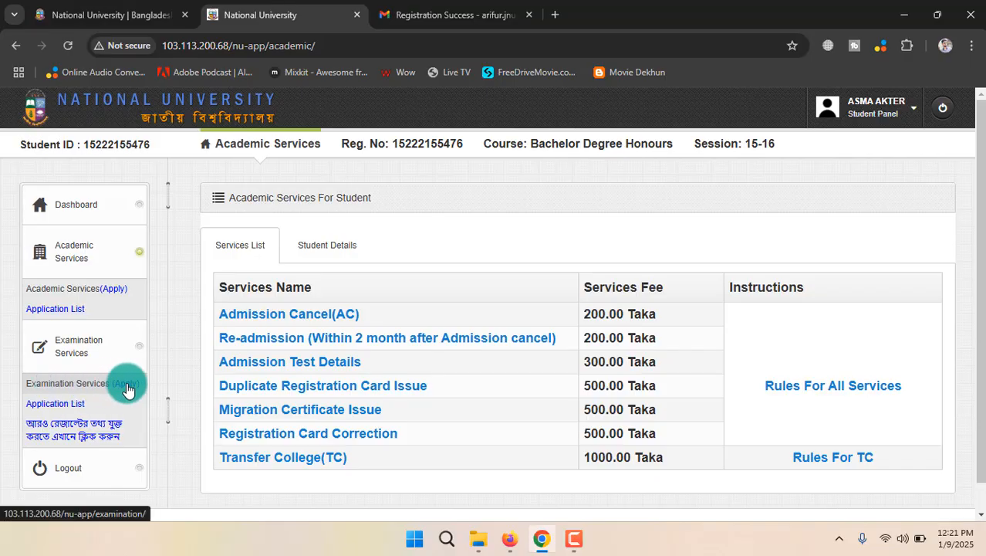
pyautogui.scroll(-2, 372, 376)
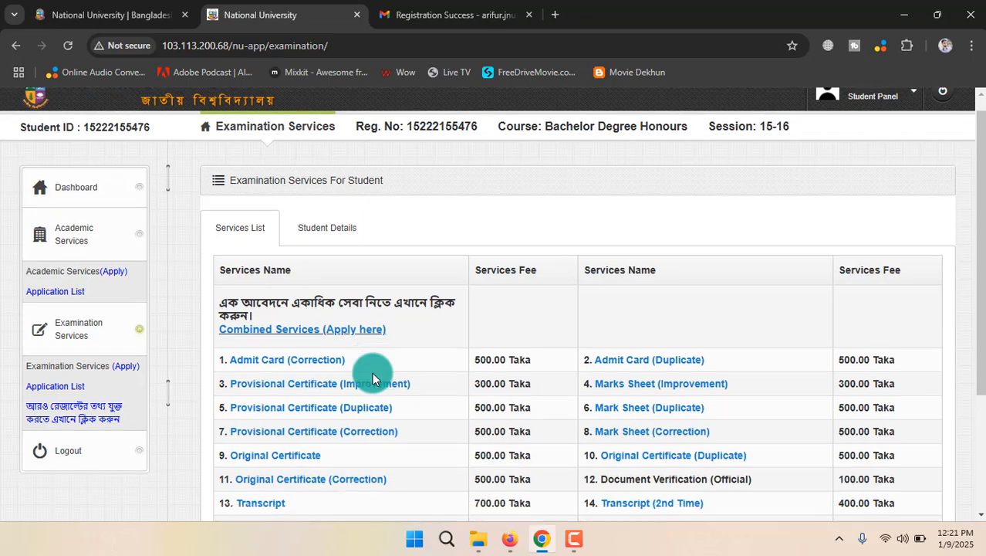
pyautogui.scroll(-1, 372, 372)
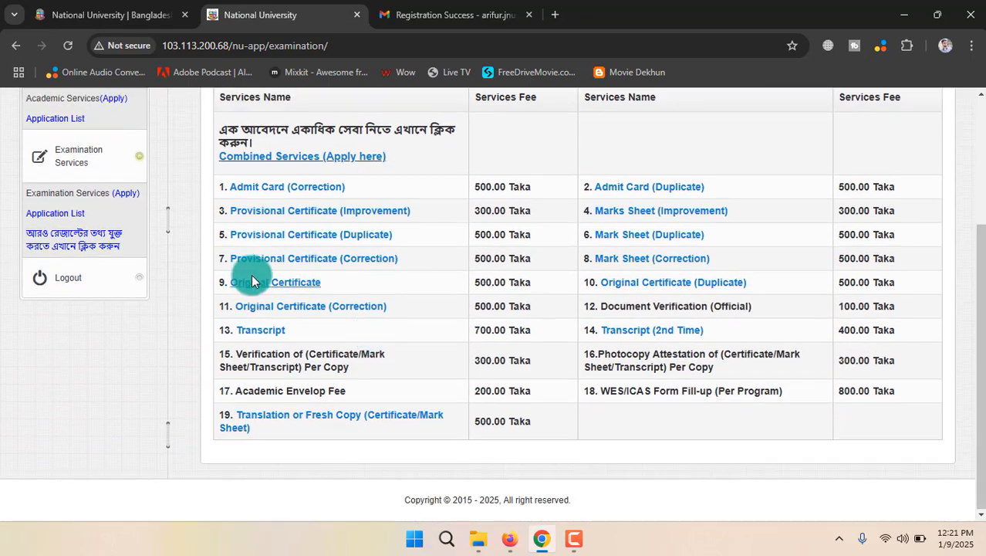
pyautogui.click(303, 288)
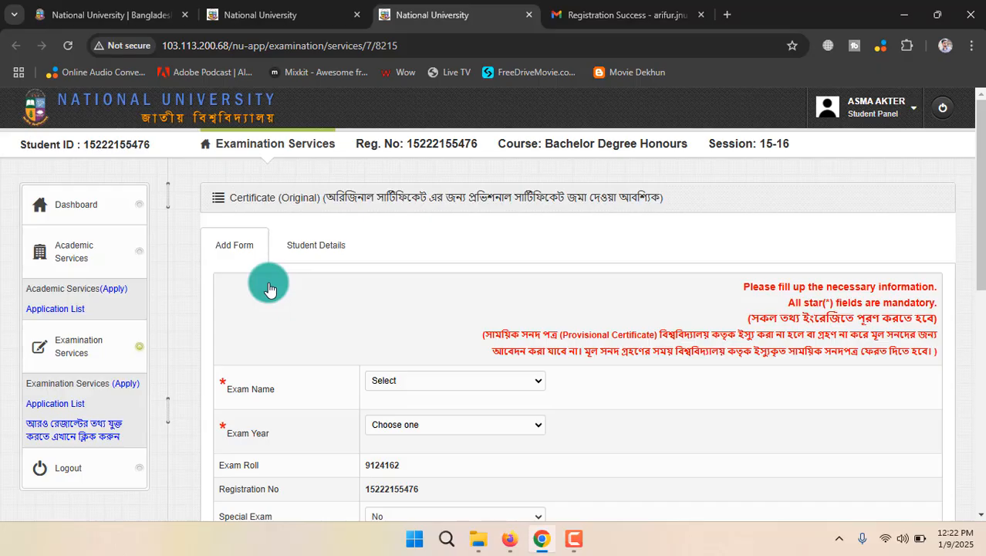
# Step: Choose Bachelor Degree Honours Part-4 as Exam Name and 2019 as Exam Year, keeping Special Exam at No
pyautogui.scroll(-7, 435, 337)
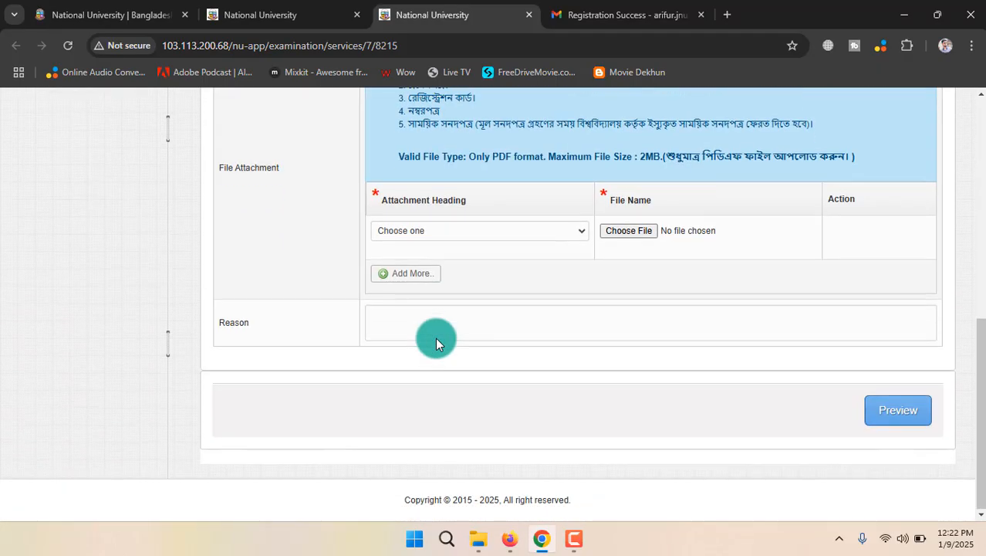
pyautogui.scroll(2, 436, 337)
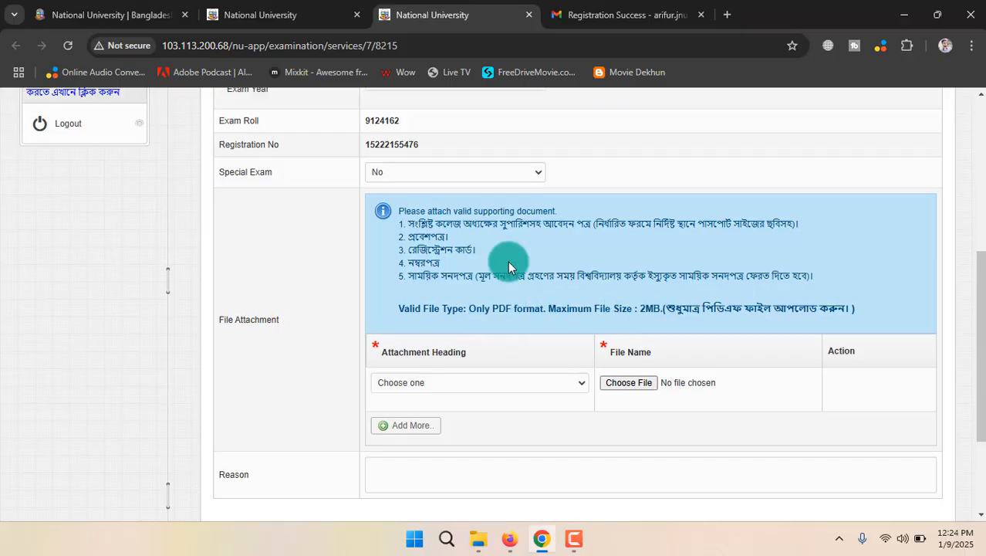
pyautogui.scroll(5, 508, 261)
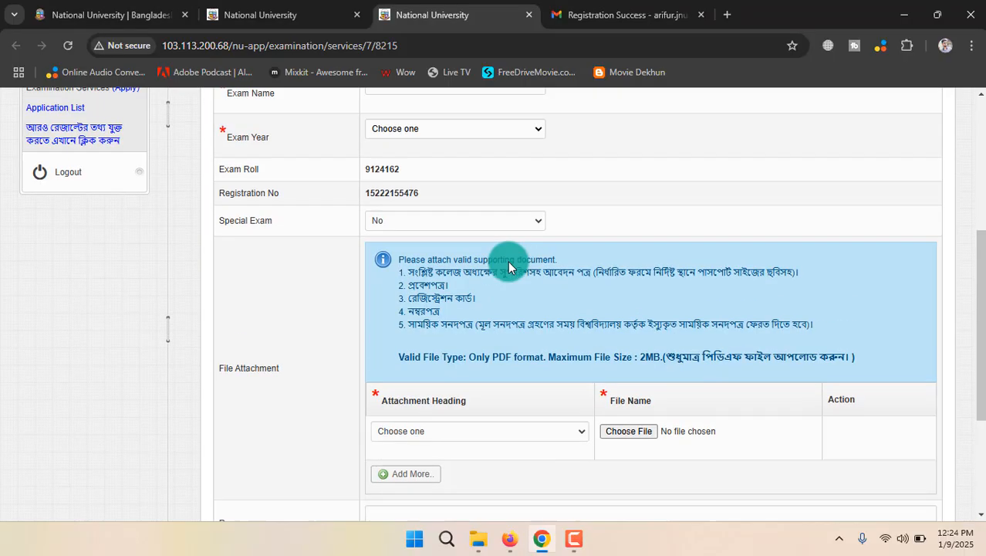
pyautogui.click(388, 381)
pyautogui.click(462, 471)
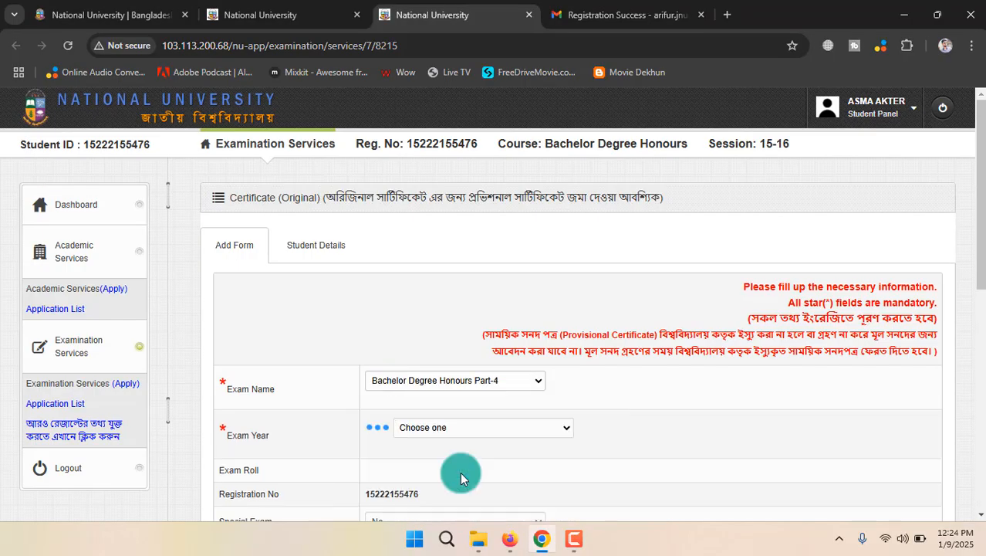
pyautogui.scroll(-2, 457, 468)
pyautogui.click(415, 283)
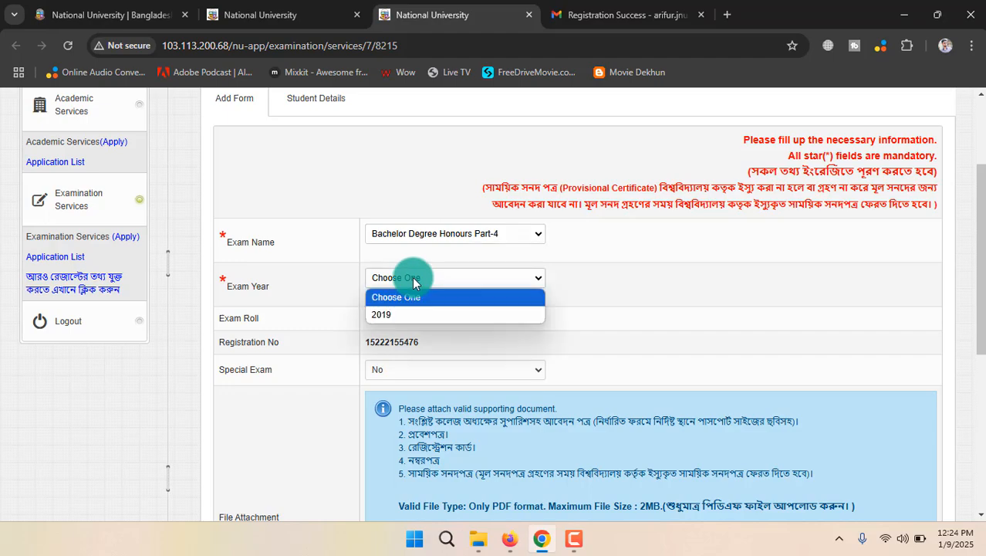
pyautogui.click(395, 315)
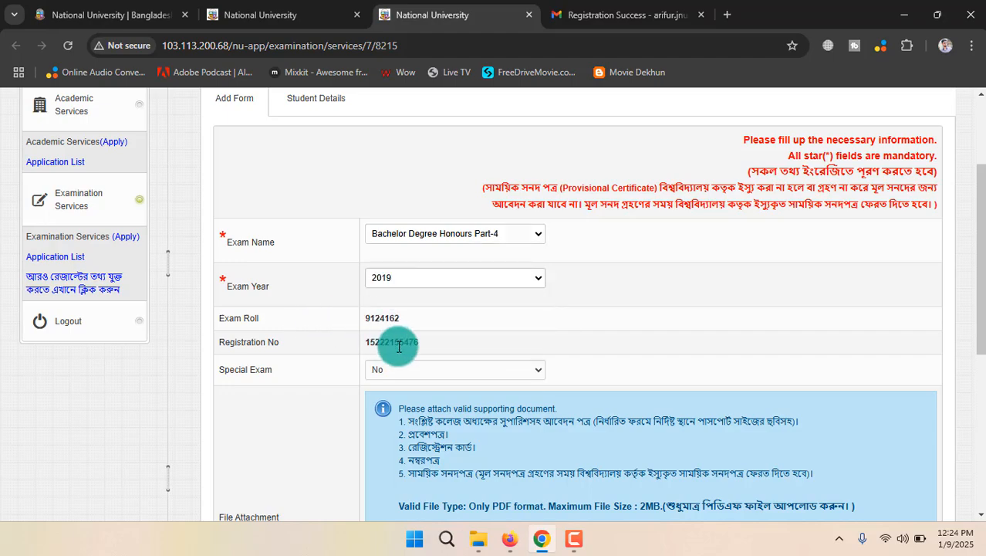
pyautogui.scroll(-1, 410, 346)
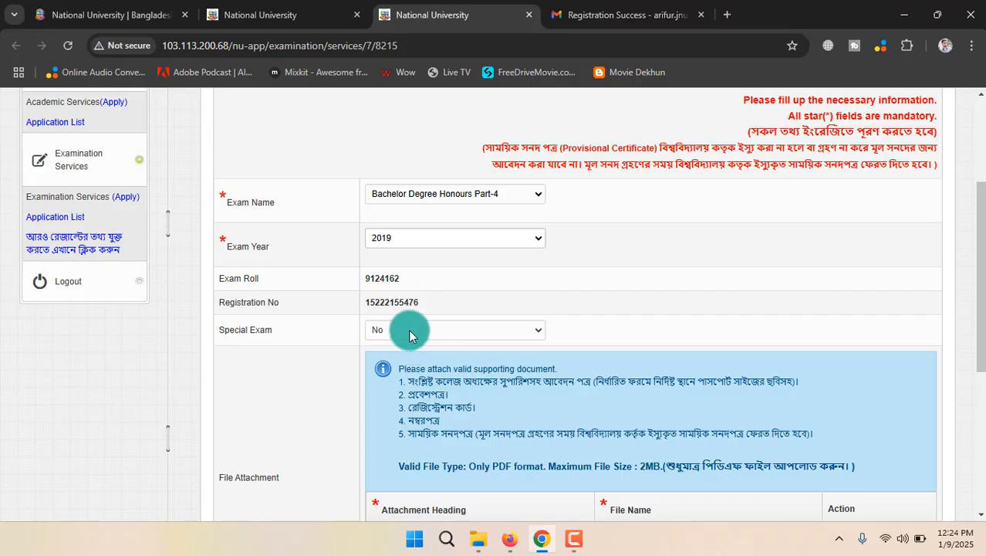
pyautogui.click(409, 331)
pyautogui.click(408, 331)
# Step: Set the first attachment's heading to the principal-recommended application form
pyautogui.scroll(-4, 409, 331)
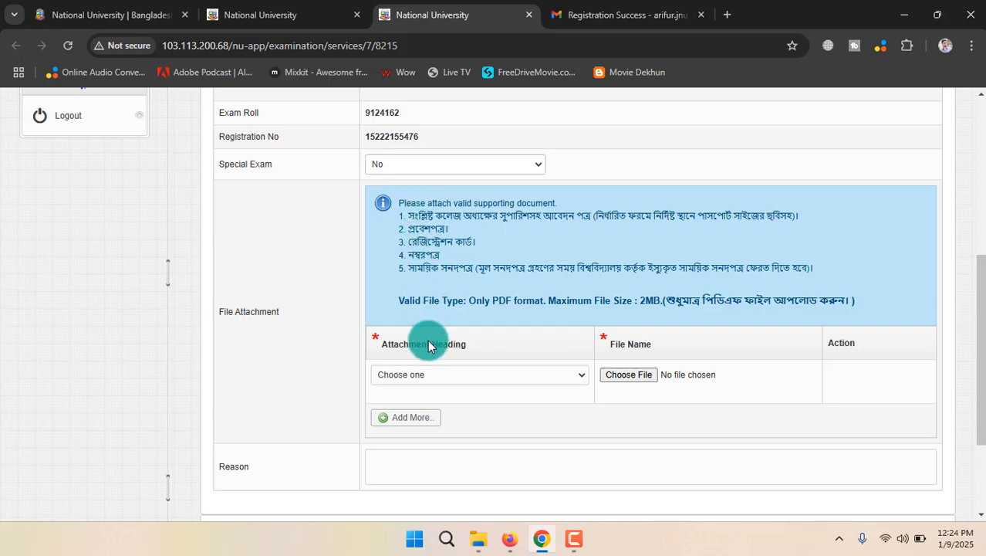
pyautogui.click(403, 376)
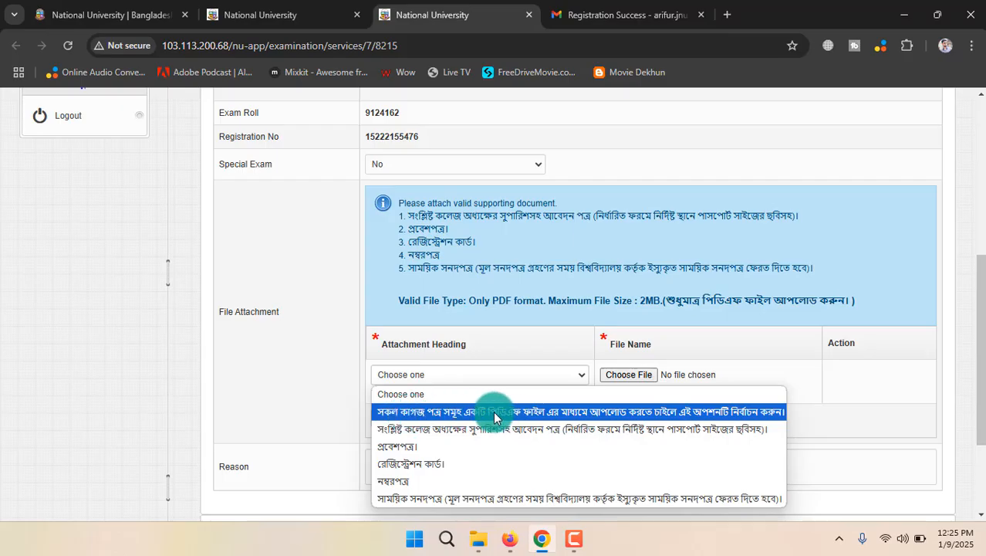
pyautogui.click(421, 434)
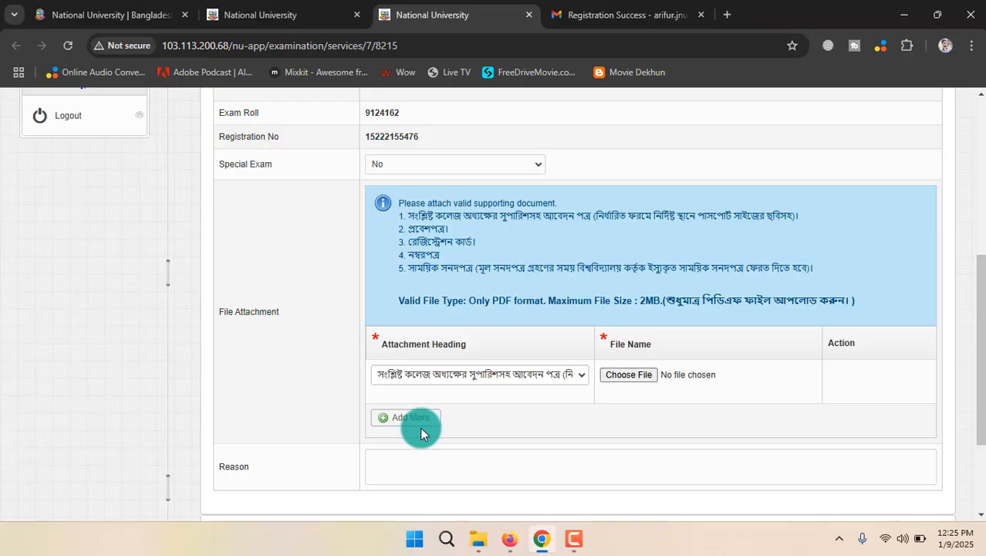
# Step: Attach From Certificate.pdf from Downloads to the first attachment row
pyautogui.click(629, 375)
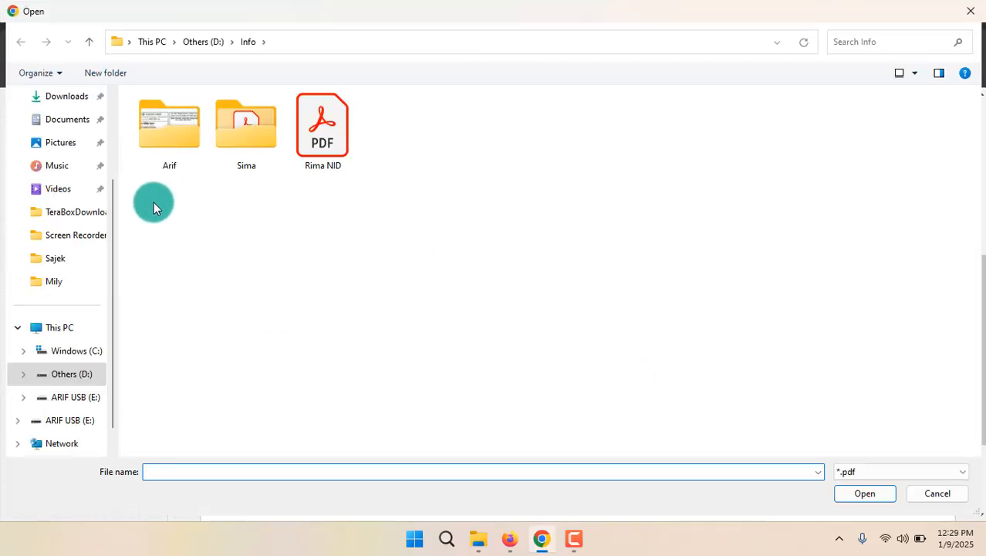
pyautogui.click(60, 97)
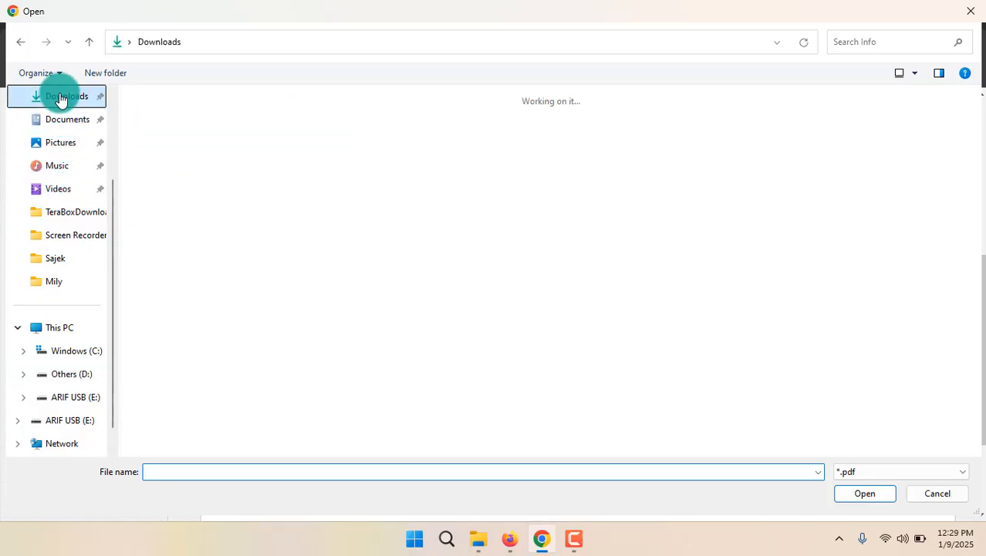
pyautogui.doubleClick(153, 135)
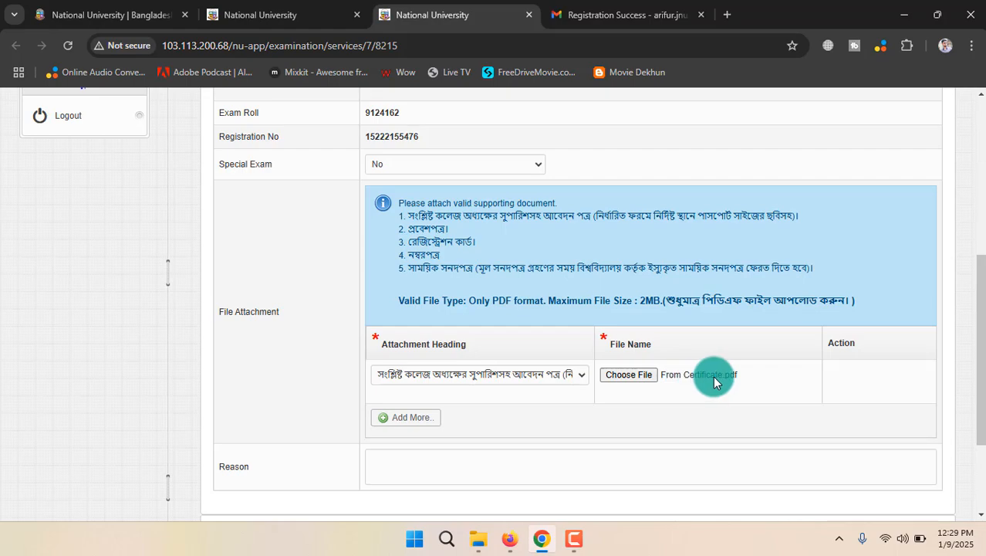
# Step: Add a second attachment row and browse its heading options
pyautogui.click(409, 418)
pyautogui.click(420, 424)
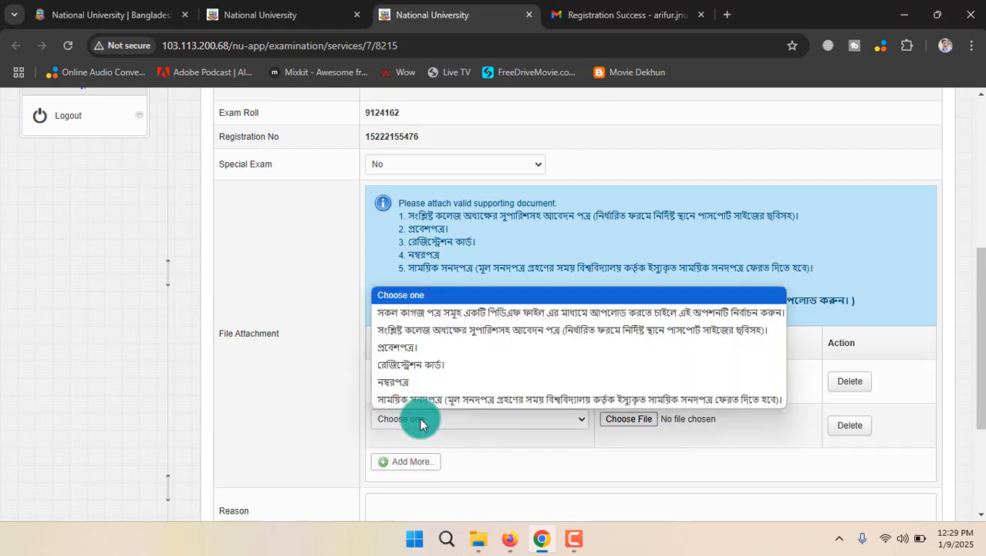
pyautogui.scroll(-1, 599, 278)
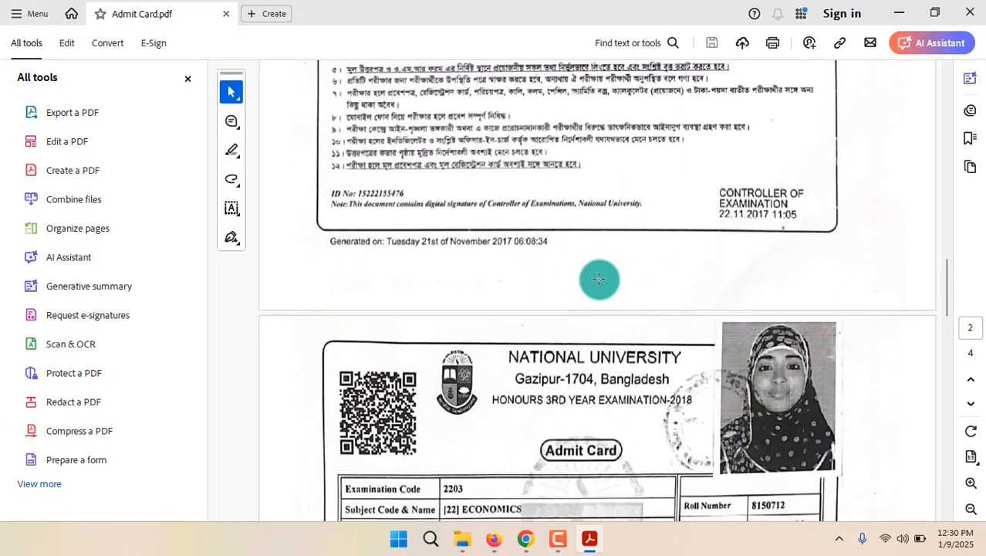
pyautogui.scroll(-10, 599, 279)
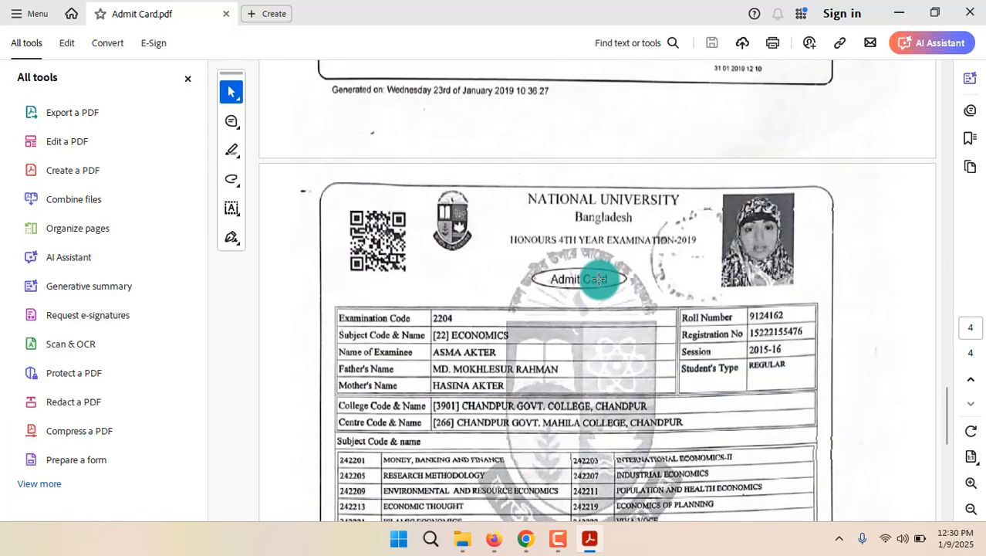
pyautogui.scroll(-5, 599, 279)
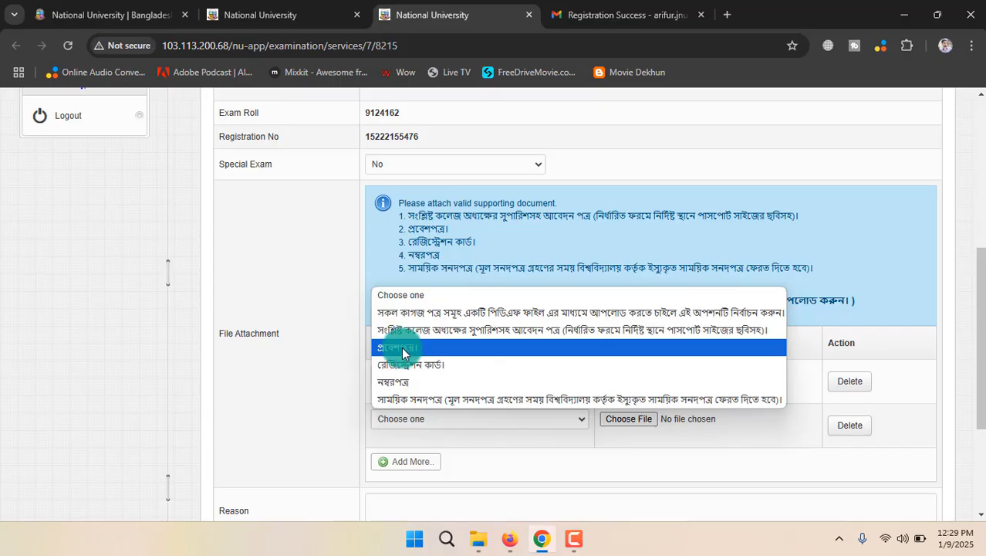
# Step: Head the second attachment প্রবেশপত্র (admit card) and browse to the scanned-documents folder on D:
pyautogui.click(401, 347)
pyautogui.scroll(-2, 402, 353)
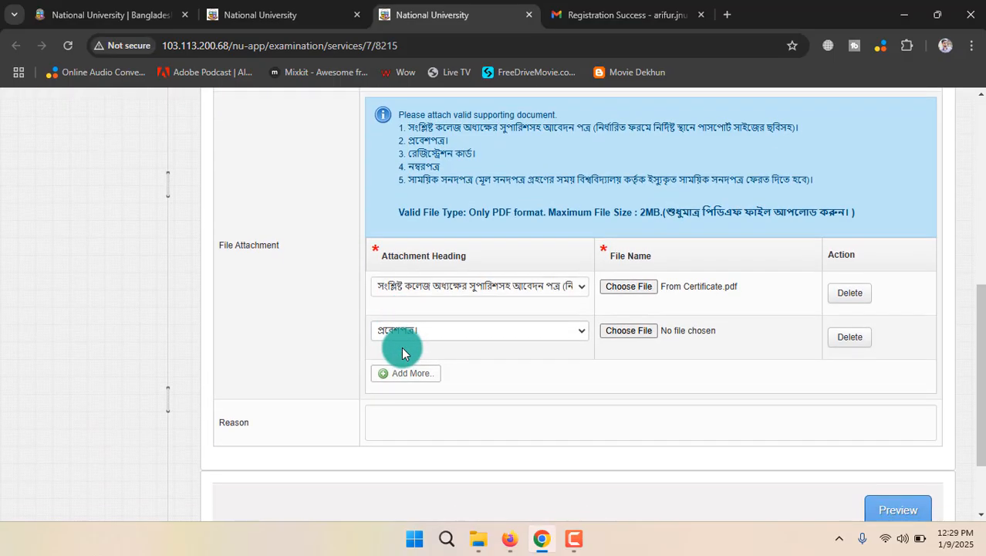
pyautogui.click(632, 330)
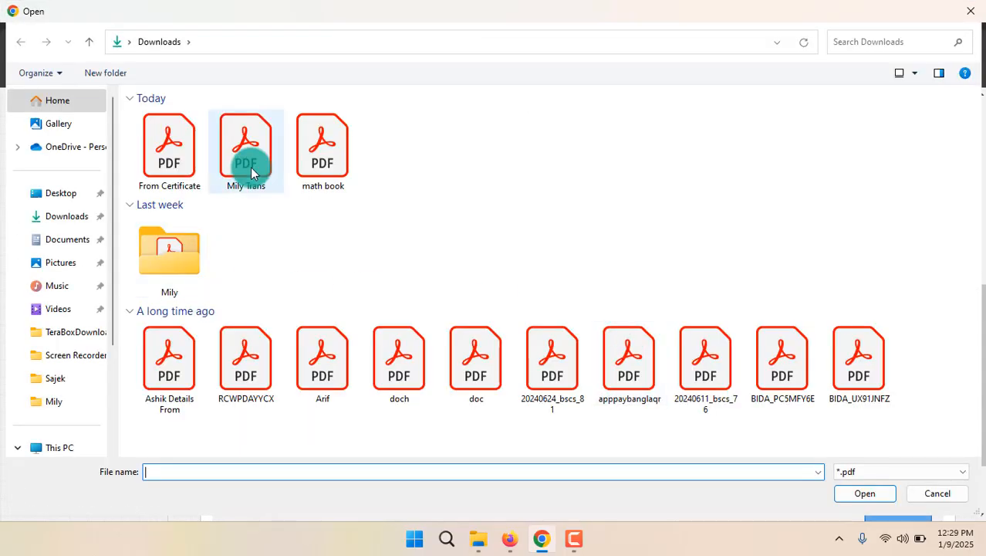
pyautogui.click(70, 400)
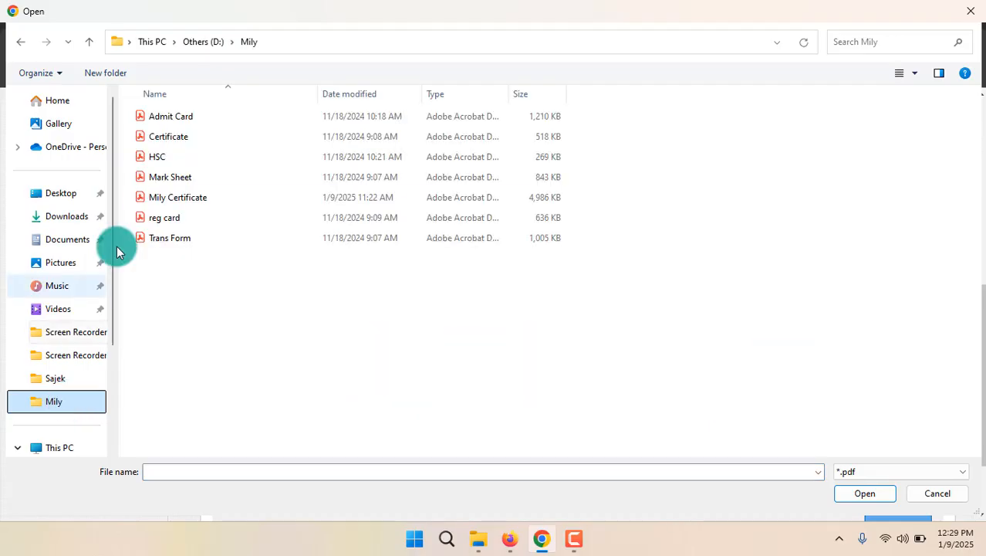
# Step: Attach Admit Card.pdf to row two, then add row three headed রেজিস্ট্রেশন কার্ড with reg card.pdf
pyautogui.doubleClick(185, 116)
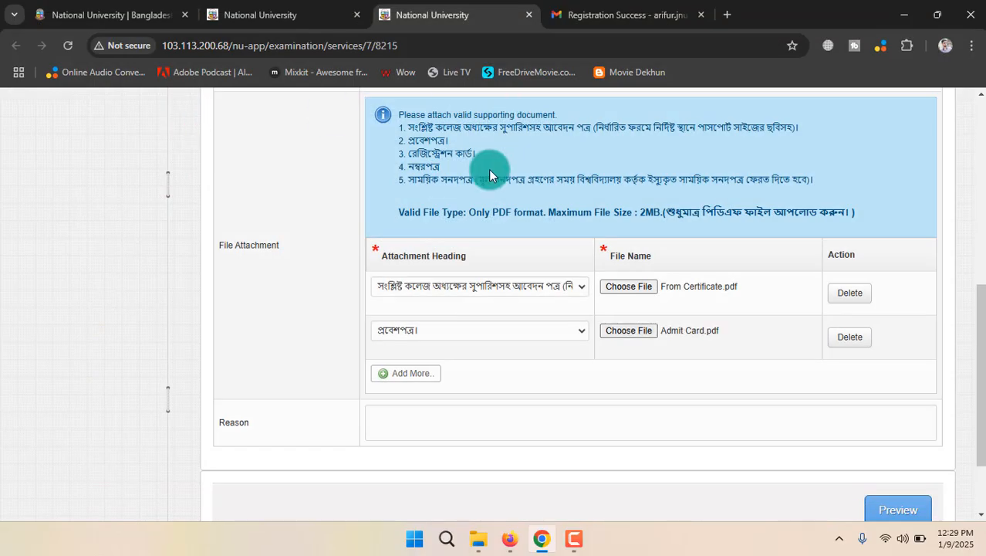
pyautogui.click(398, 377)
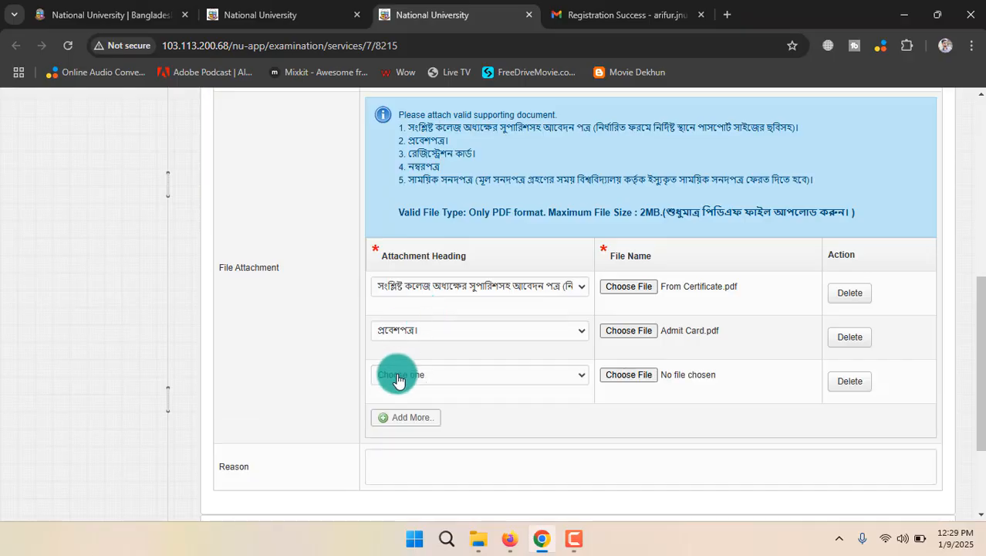
pyautogui.click(398, 376)
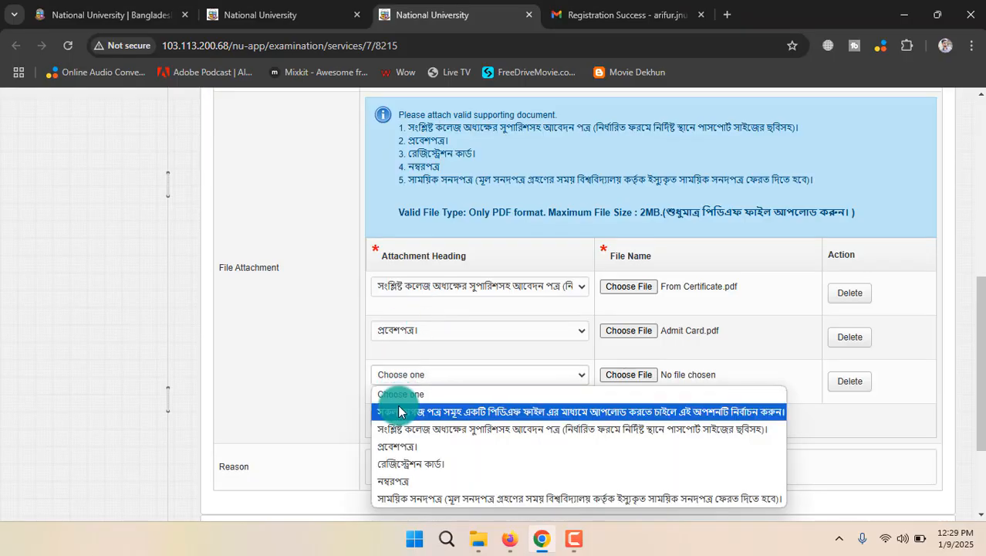
pyautogui.click(403, 463)
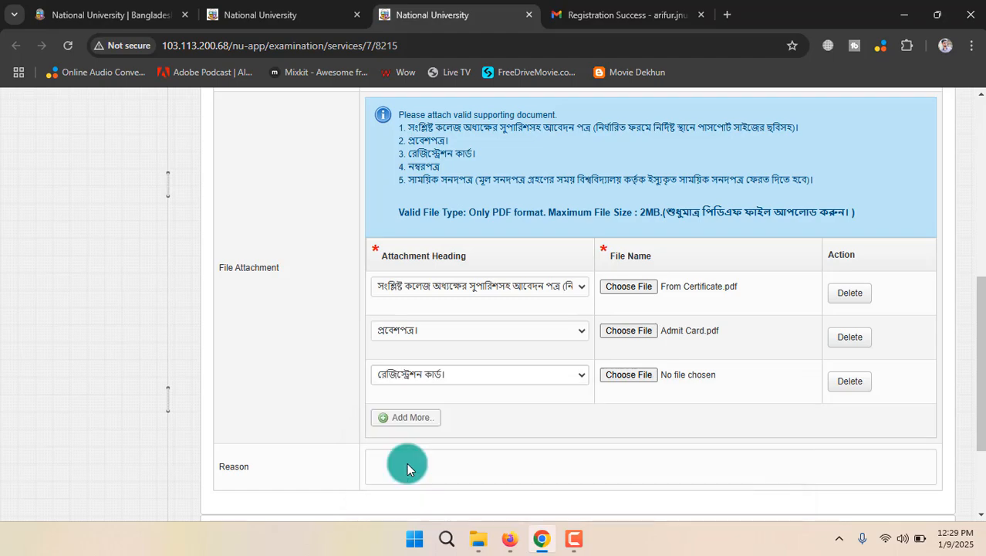
pyautogui.click(627, 375)
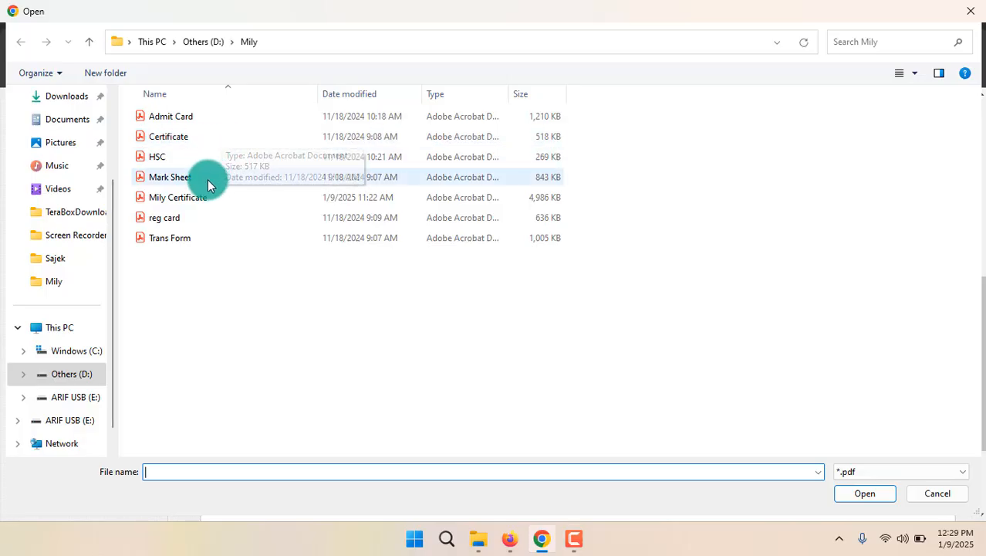
pyautogui.click(194, 221)
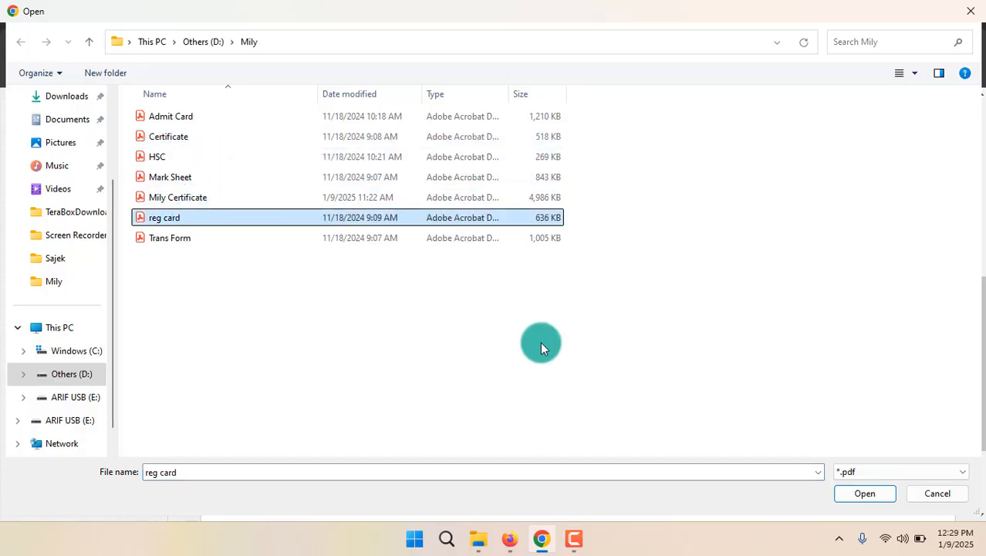
pyautogui.click(858, 494)
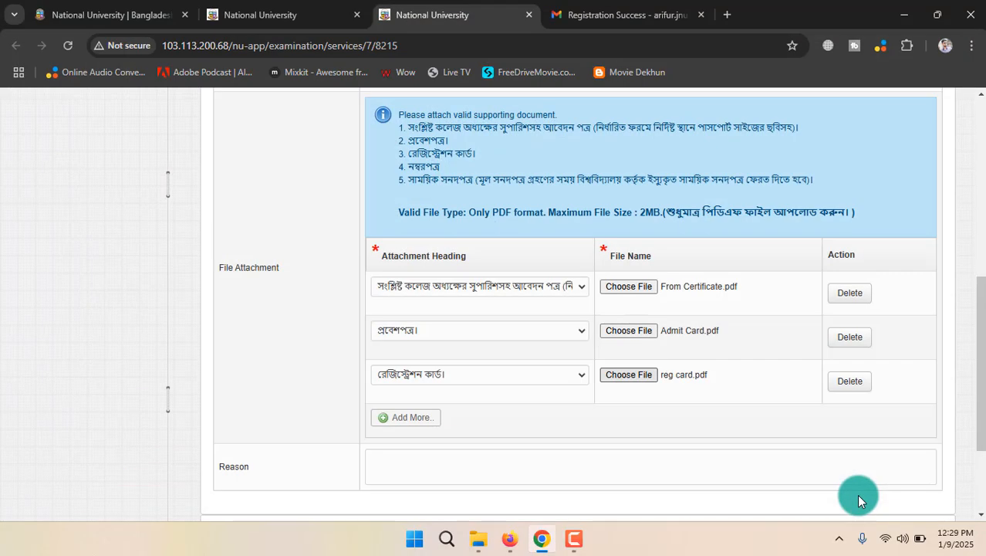
# Step: Add a fourth row headed নম্বরপত্র (mark sheet) and attach Mark Sheet.pdf
pyautogui.click(421, 418)
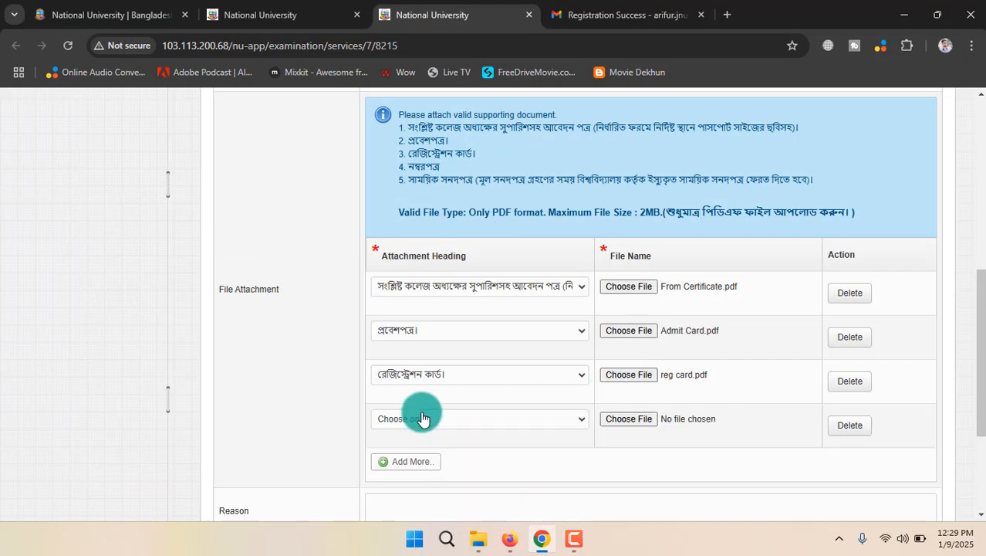
pyautogui.click(420, 419)
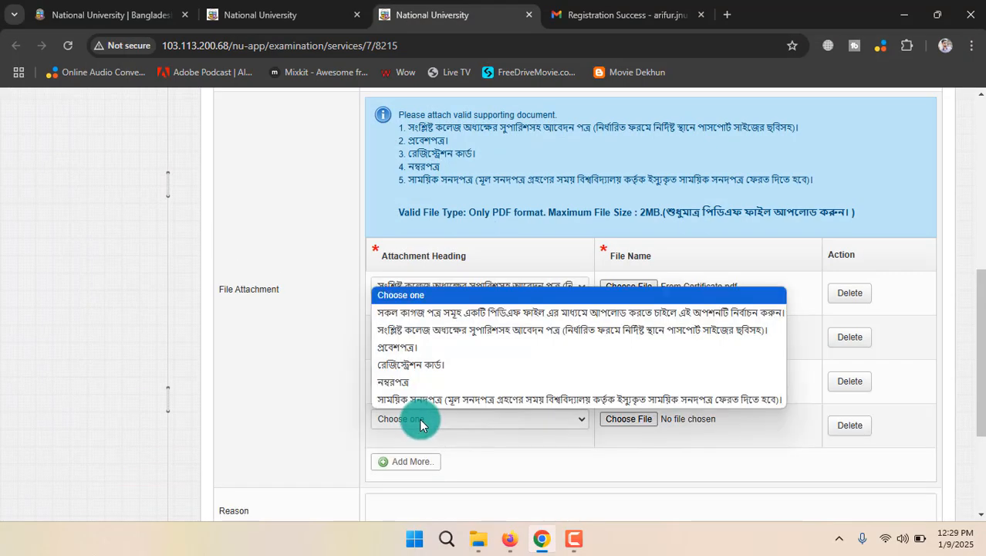
pyautogui.click(400, 381)
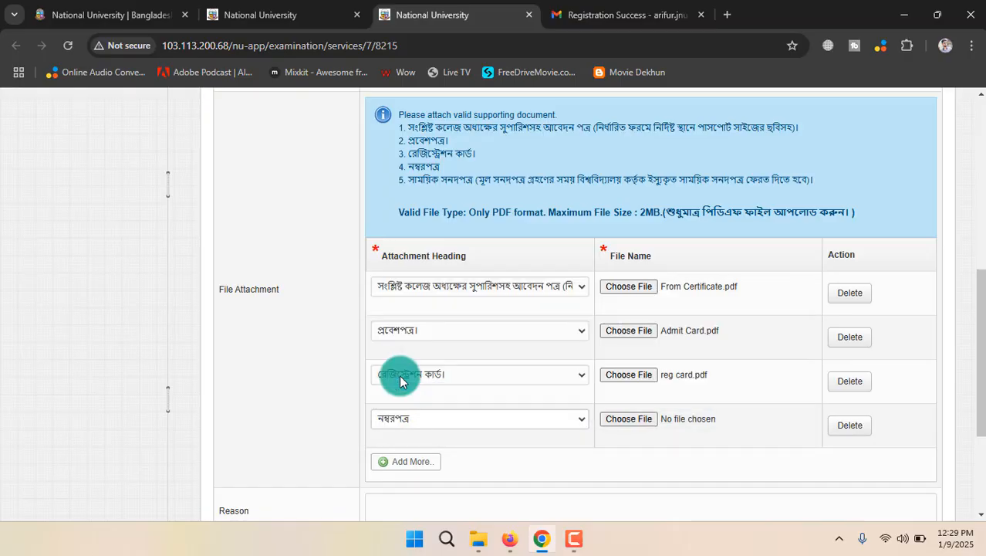
pyautogui.click(636, 418)
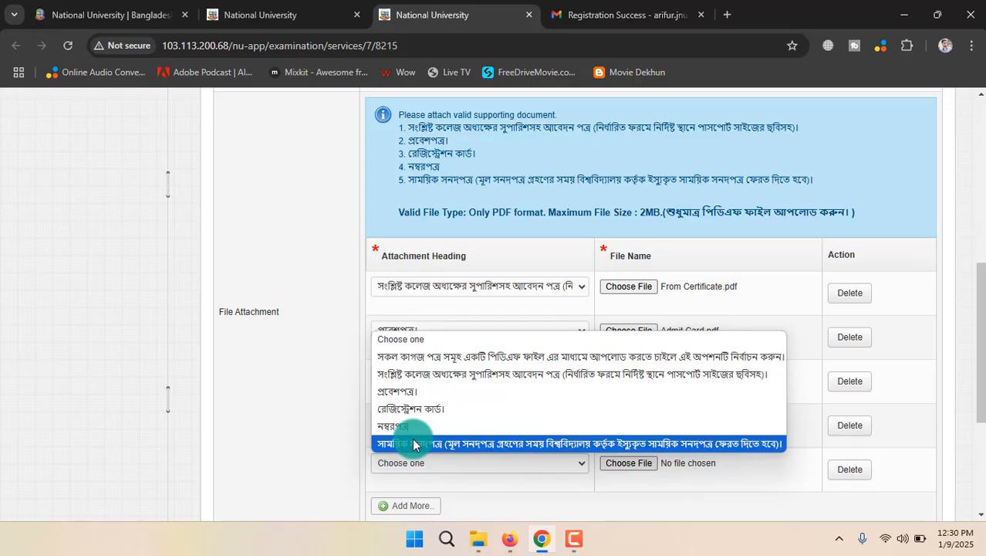
# Step: Head the fifth row সাময়িক সনদপত্র (provisional certificate) and attach Certificate.pdf
pyautogui.click(413, 445)
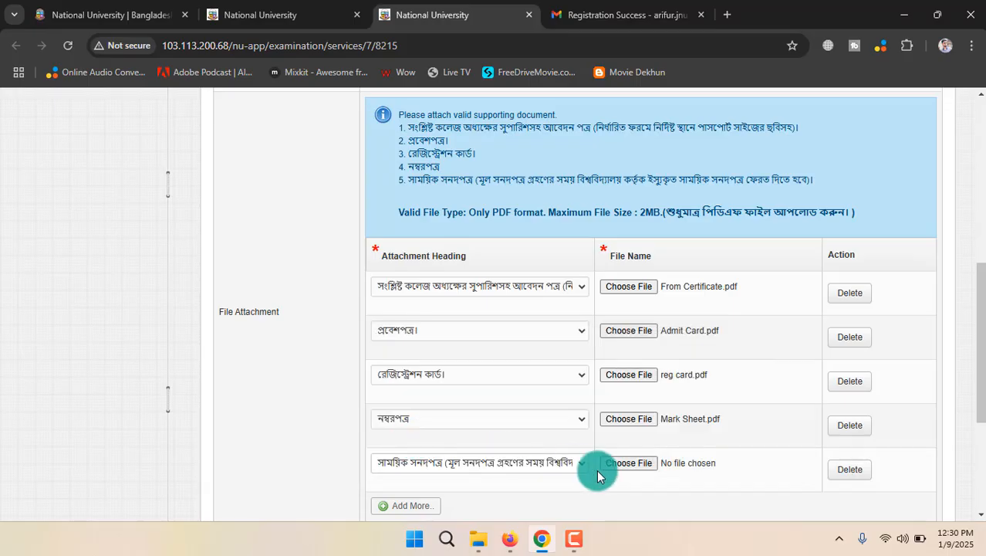
pyautogui.click(627, 467)
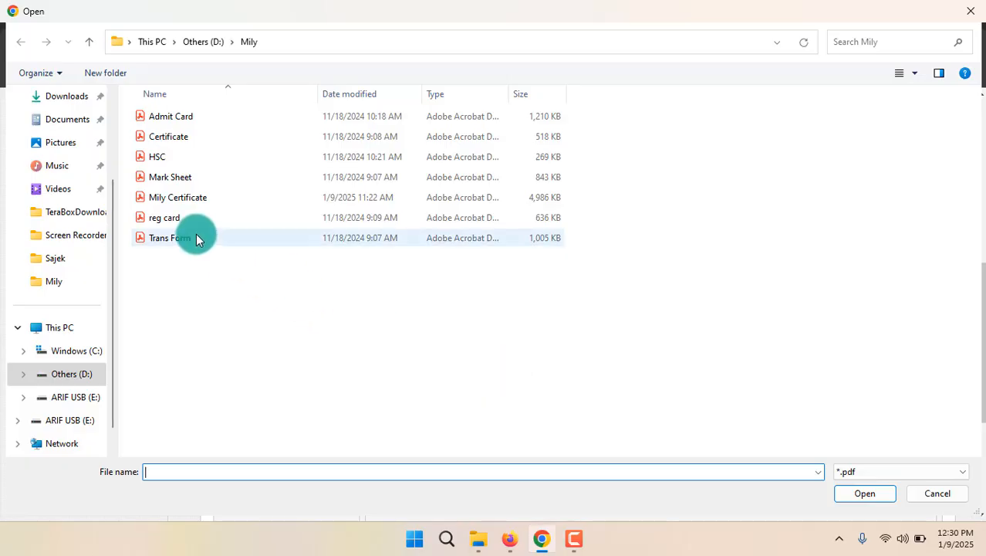
pyautogui.doubleClick(189, 135)
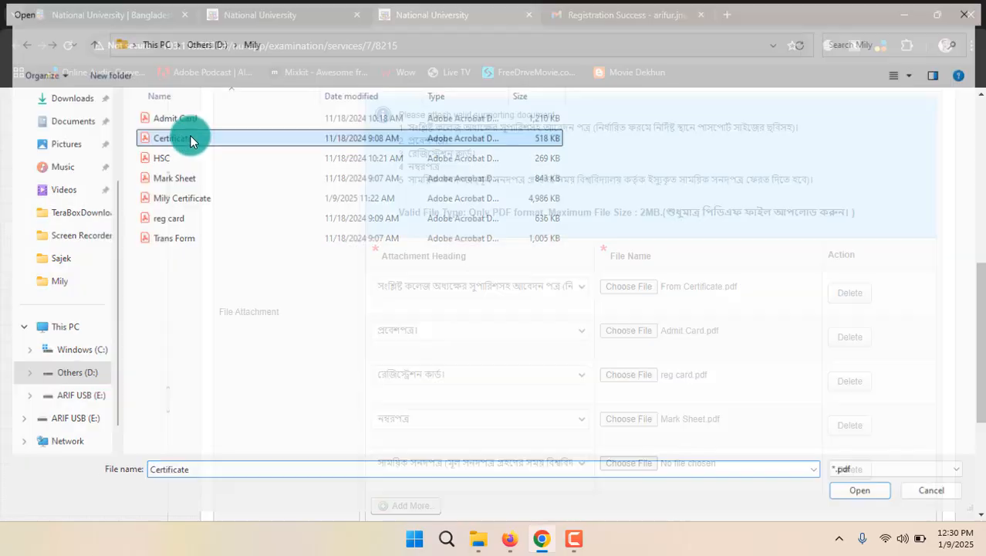
pyautogui.scroll(-3, 429, 323)
pyautogui.click(429, 322)
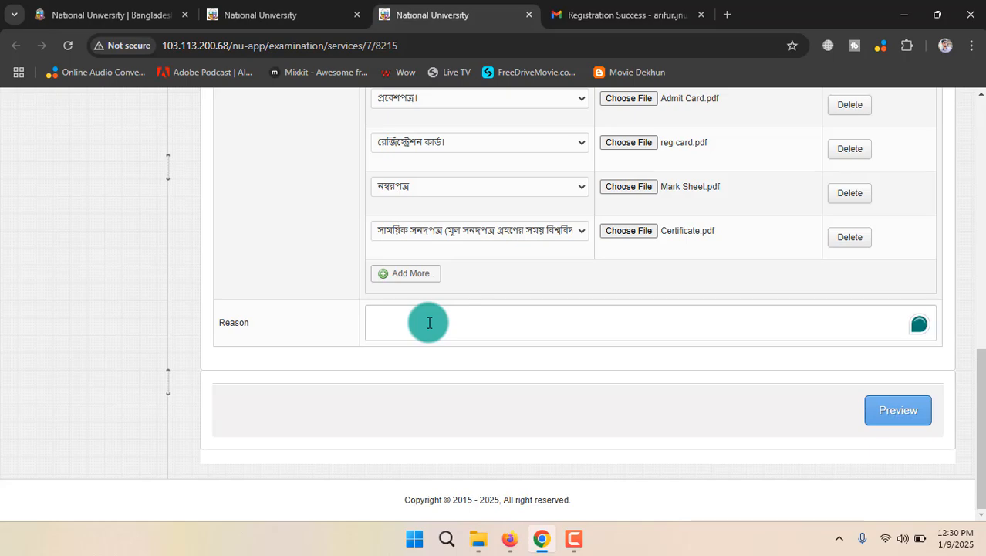
# Step: Enter 'Thanks' as the reason for applying
pyautogui.write('Thanks')
pyautogui.scroll(3, 429, 322)
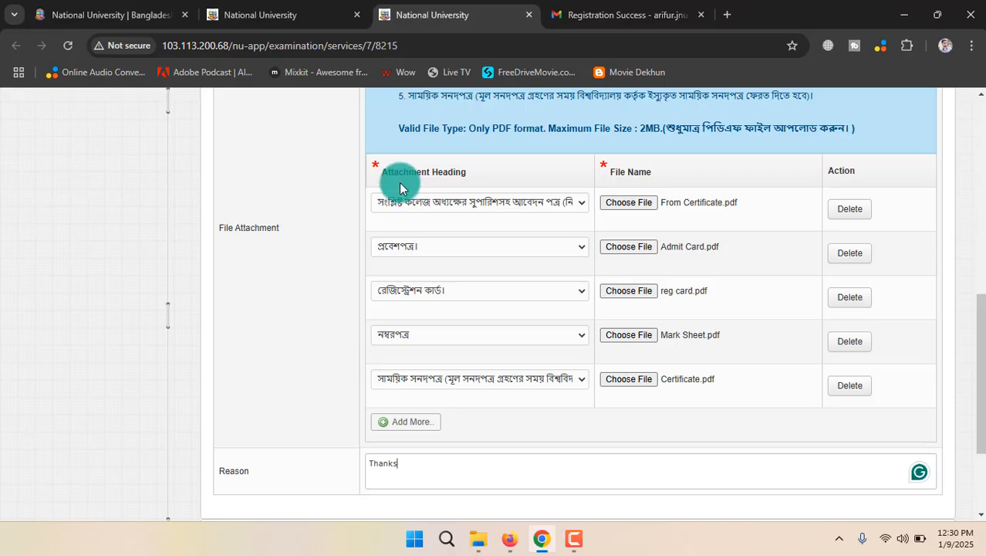
pyautogui.scroll(1, 399, 186)
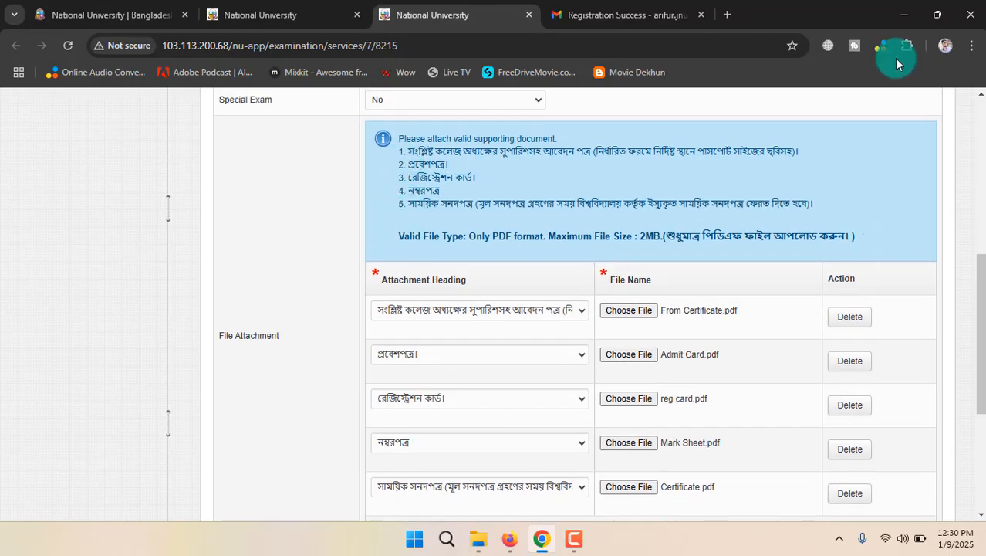
# Step: Check the reg card PDF in Acrobat, then return to Chrome and preview the application
pyautogui.click(905, 14)
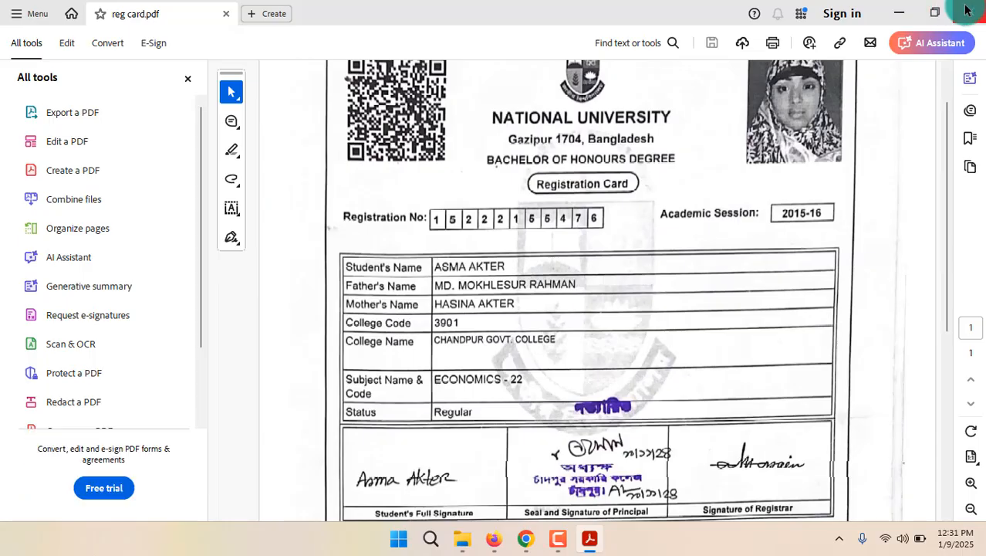
pyautogui.click(968, 11)
pyautogui.click(542, 542)
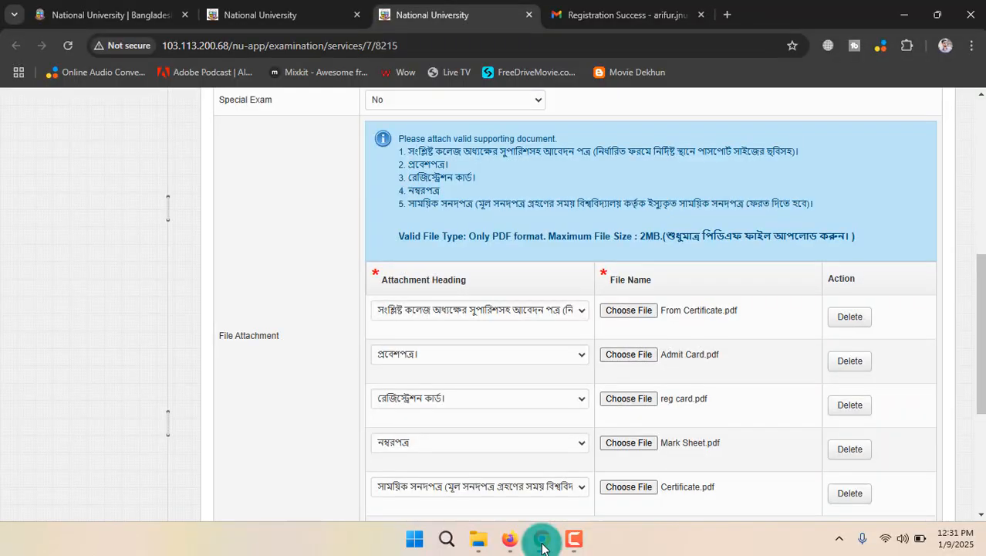
pyautogui.click(898, 433)
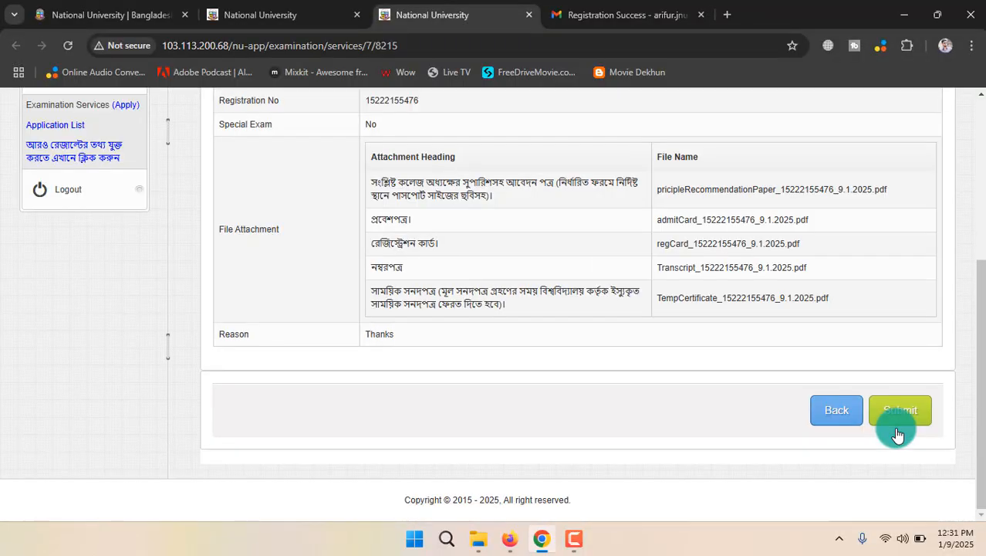
# Step: Scroll through the application preview and its five attachments, then submit it
pyautogui.scroll(3, 898, 433)
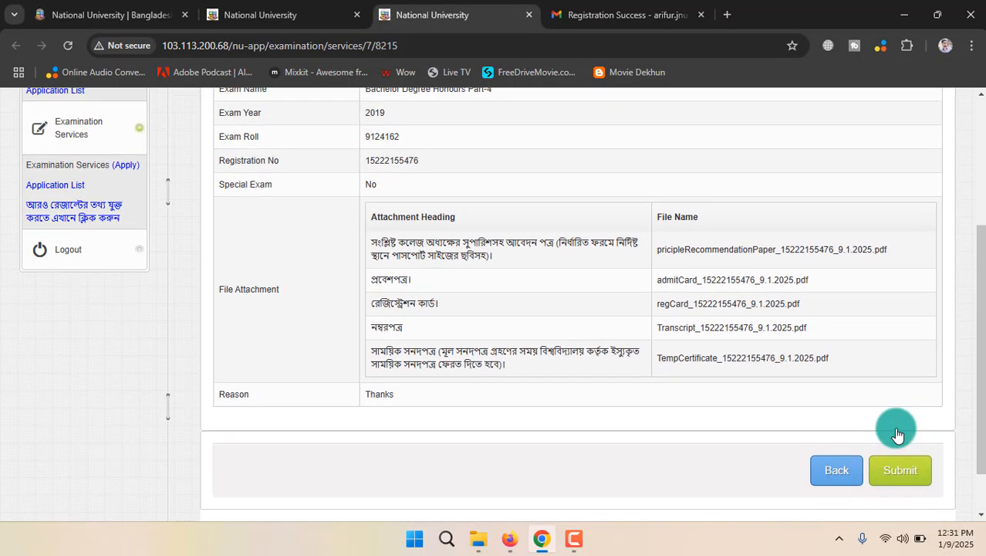
pyautogui.scroll(3, 617, 308)
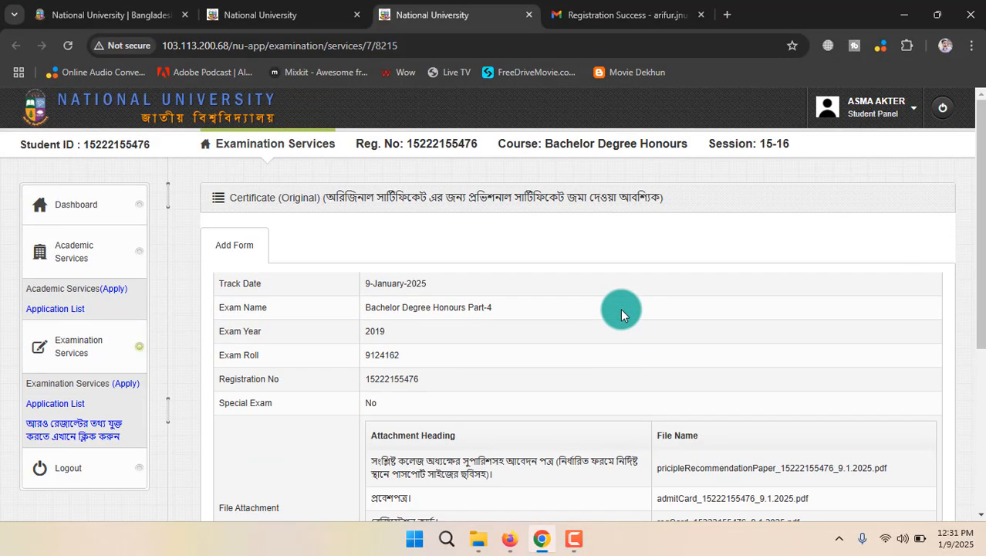
pyautogui.scroll(-3, 386, 337)
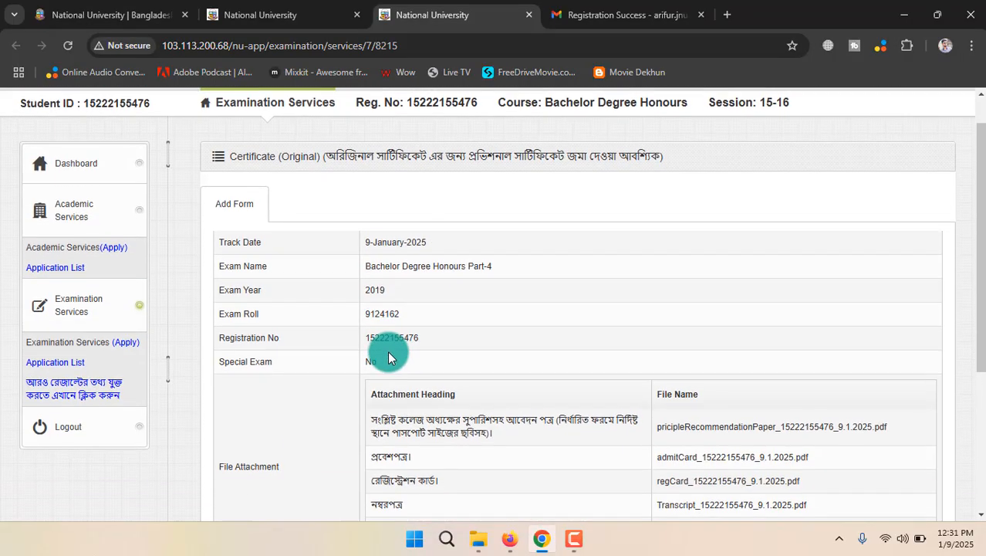
pyautogui.scroll(-1, 388, 357)
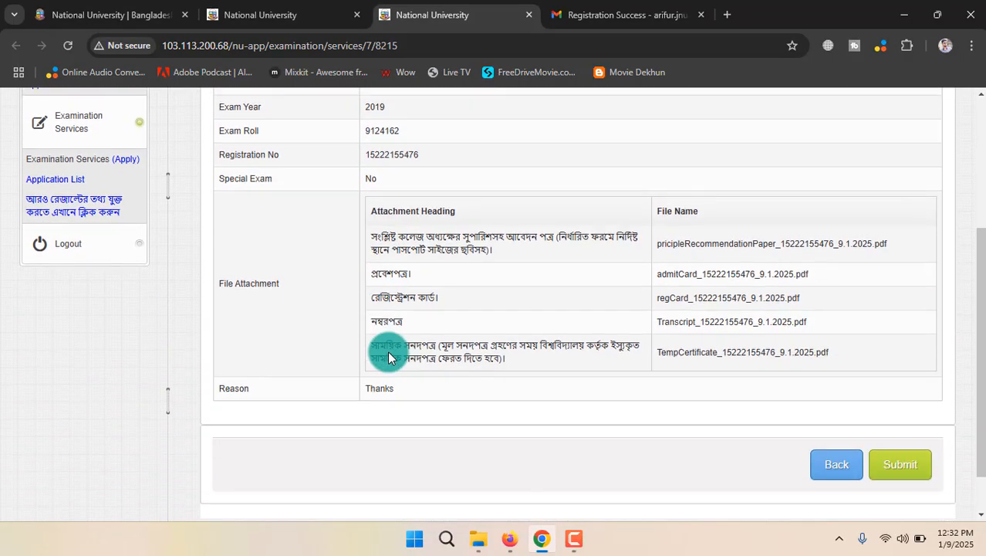
pyautogui.scroll(-1, 388, 356)
pyautogui.scroll(5, 388, 357)
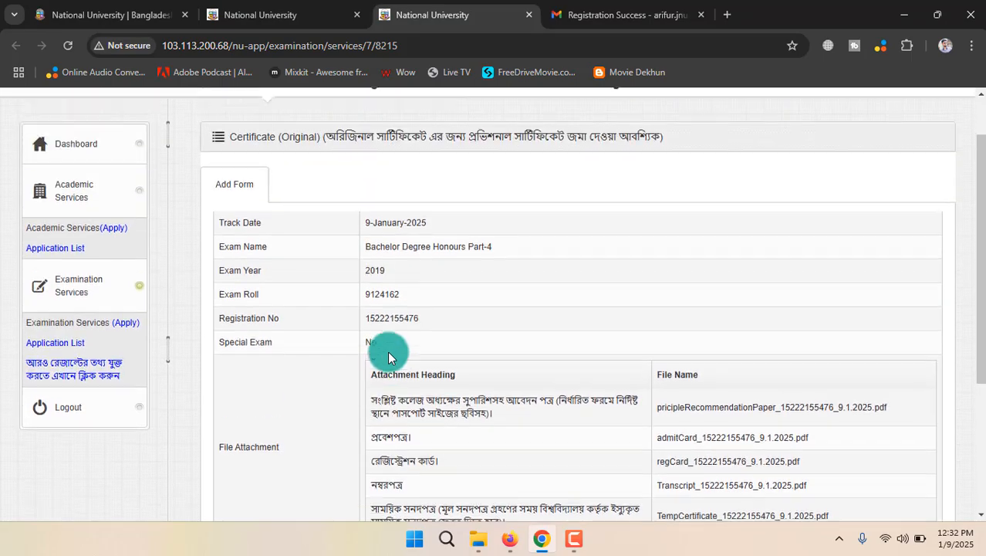
pyautogui.scroll(-1, 551, 359)
pyautogui.scroll(-3, 550, 359)
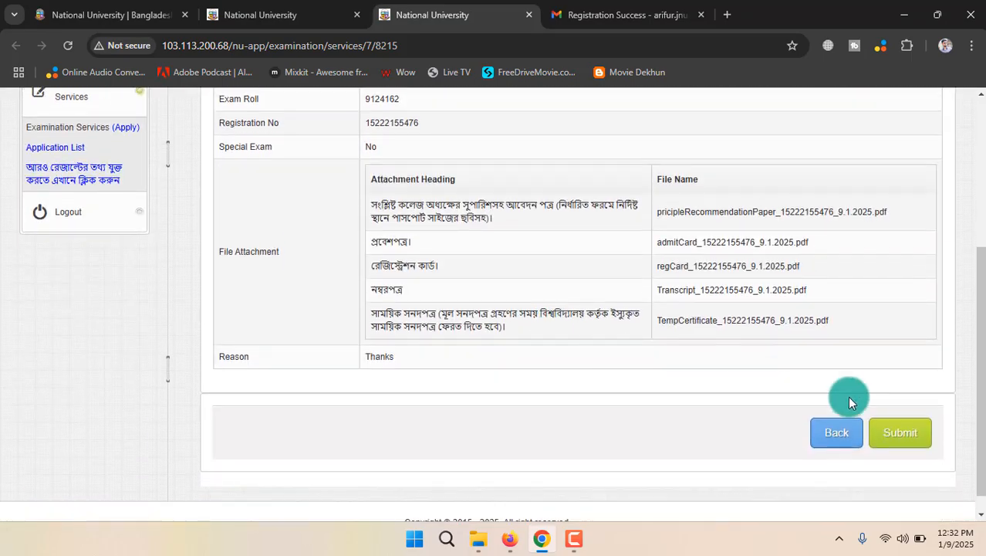
pyautogui.click(887, 432)
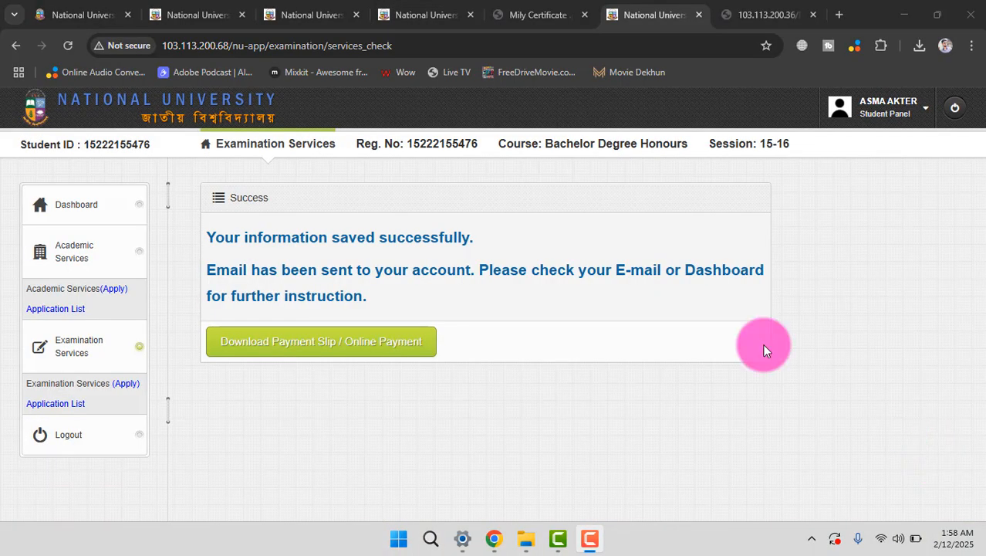
# Step: Open the Download Payment Slip / Online Payment page for the 500.00 fee
pyautogui.click(299, 342)
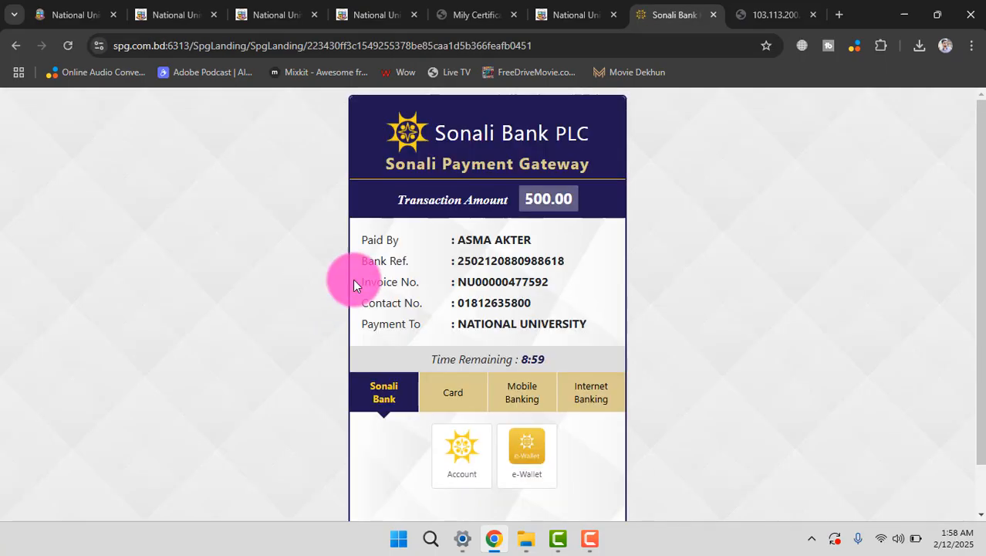
# Step: Choose Nagad under Mobile Banking and confirm paying the 507.00 total
pyautogui.click(518, 397)
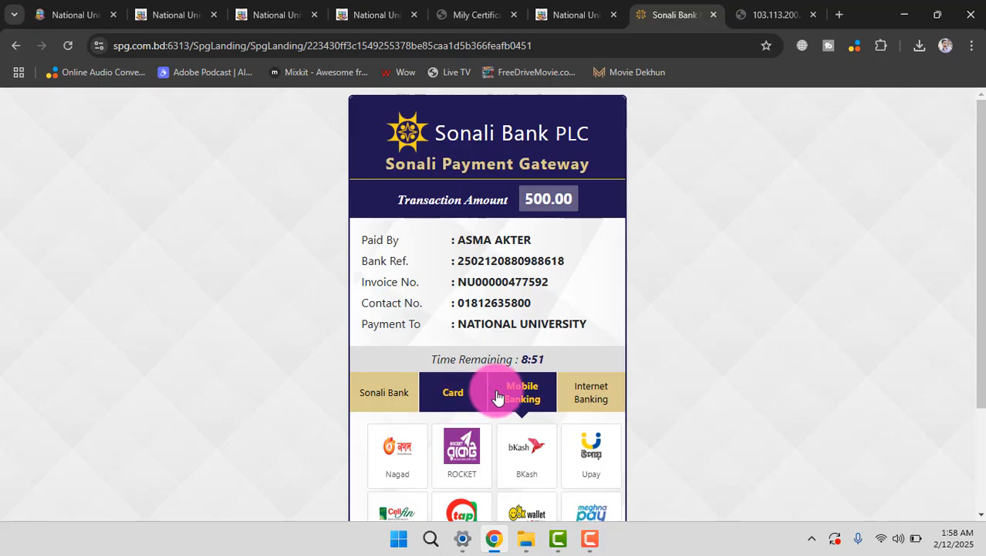
pyautogui.scroll(-1, 463, 395)
pyautogui.click(405, 396)
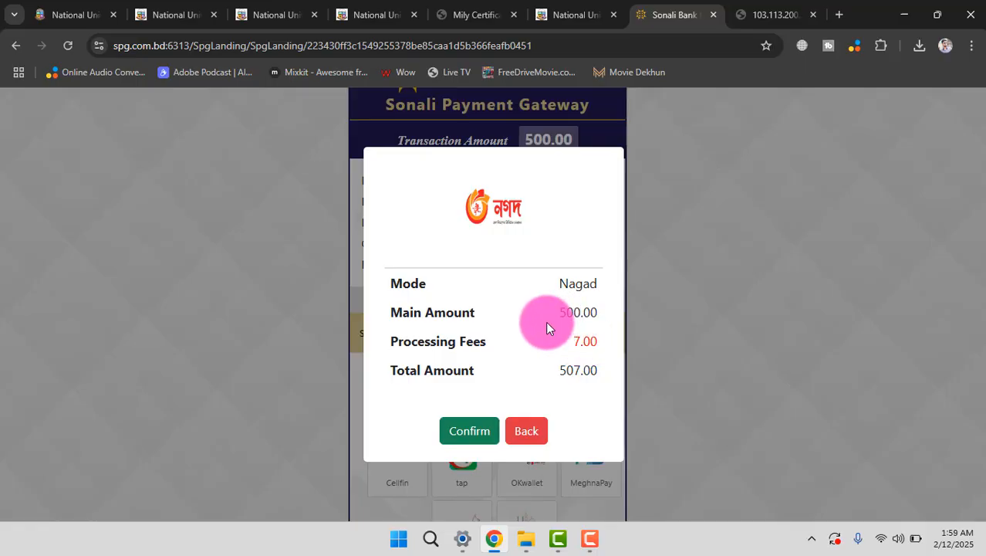
pyautogui.click(467, 429)
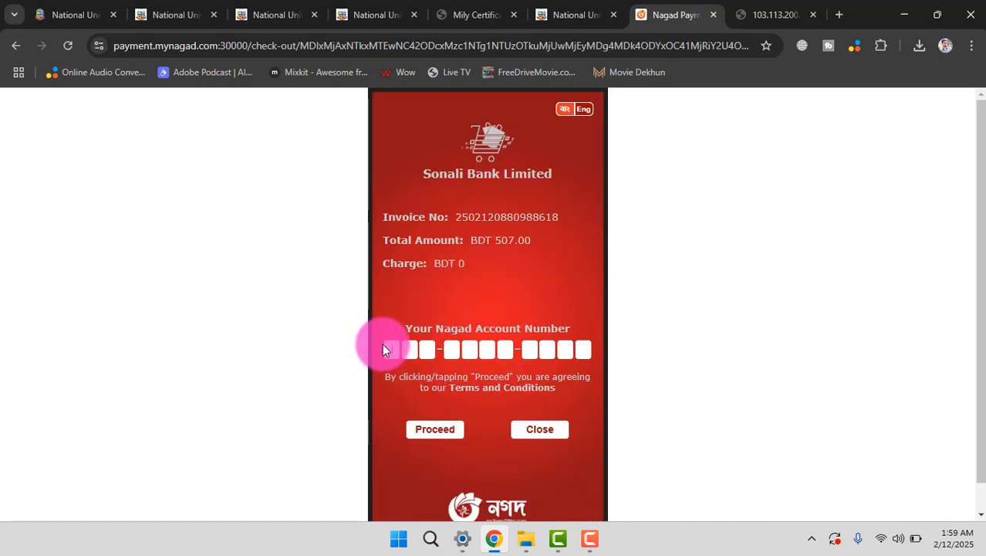
# Step: Enter the Nagad wallet number, verification code and PIN to authorise the BDT 507.00 payment
pyautogui.click(391, 349)
pyautogui.hotkey('ctrl', 'v')
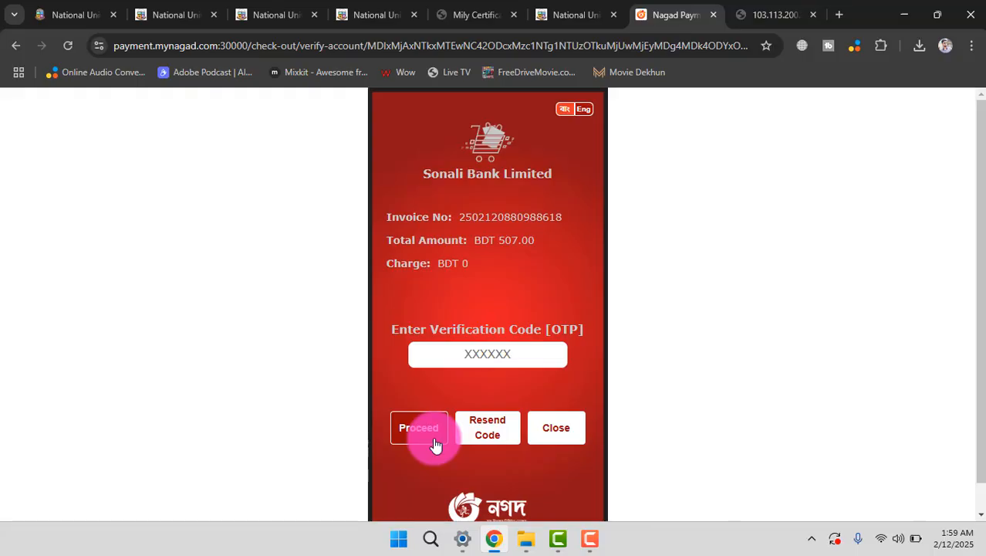
pyautogui.hotkey('ctrl', 'v')
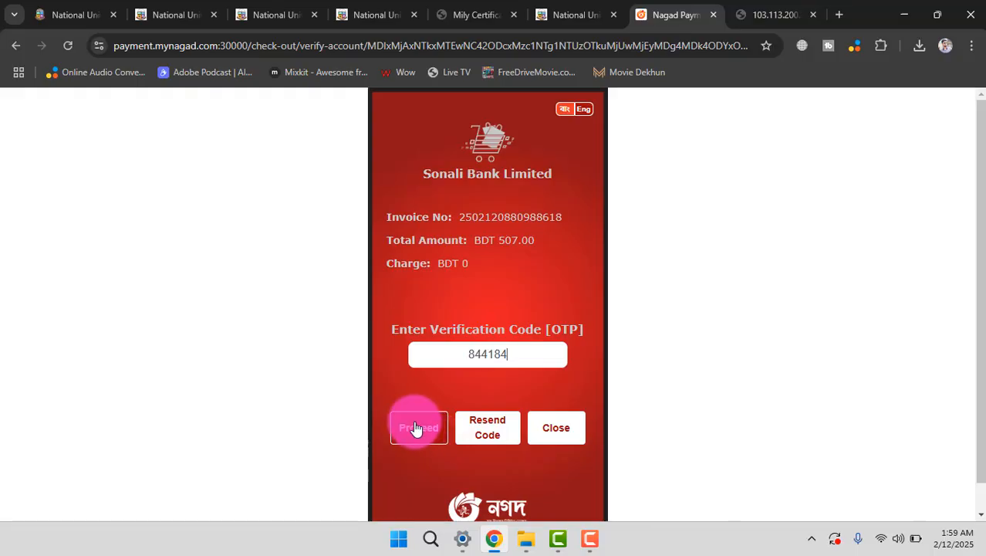
pyautogui.click(413, 429)
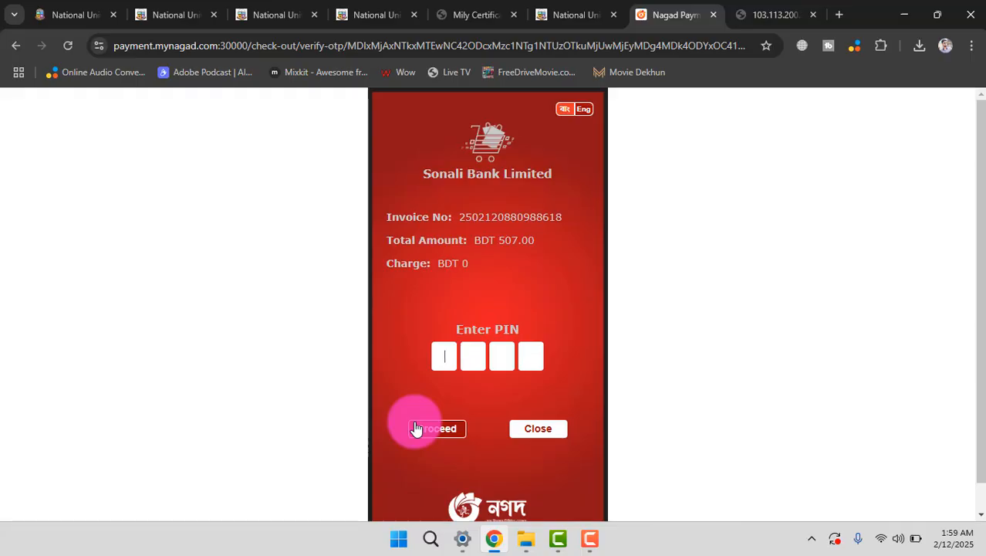
pyautogui.write('***')
pyautogui.click(415, 428)
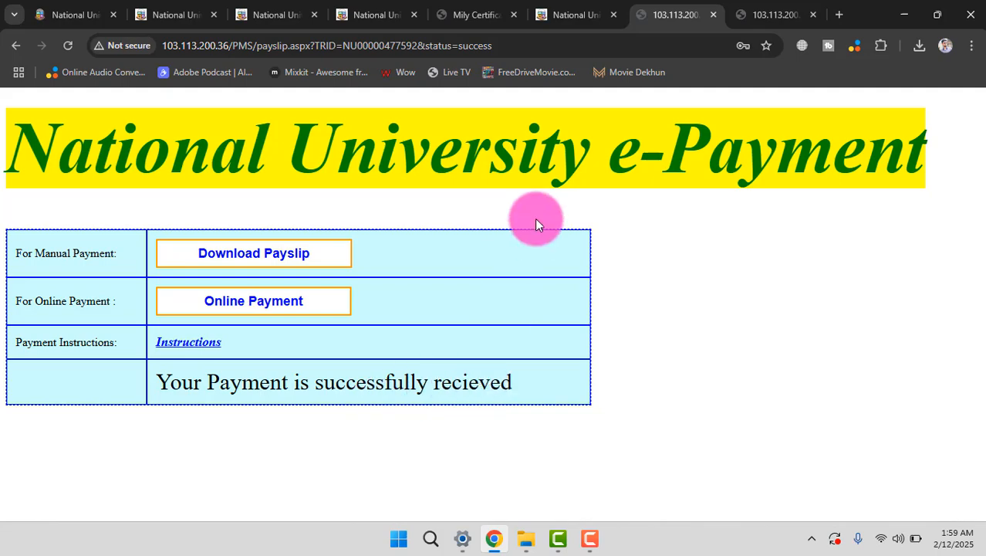
# Step: Return to the student portal tab and open the Examination Services Application List
pyautogui.click(556, 21)
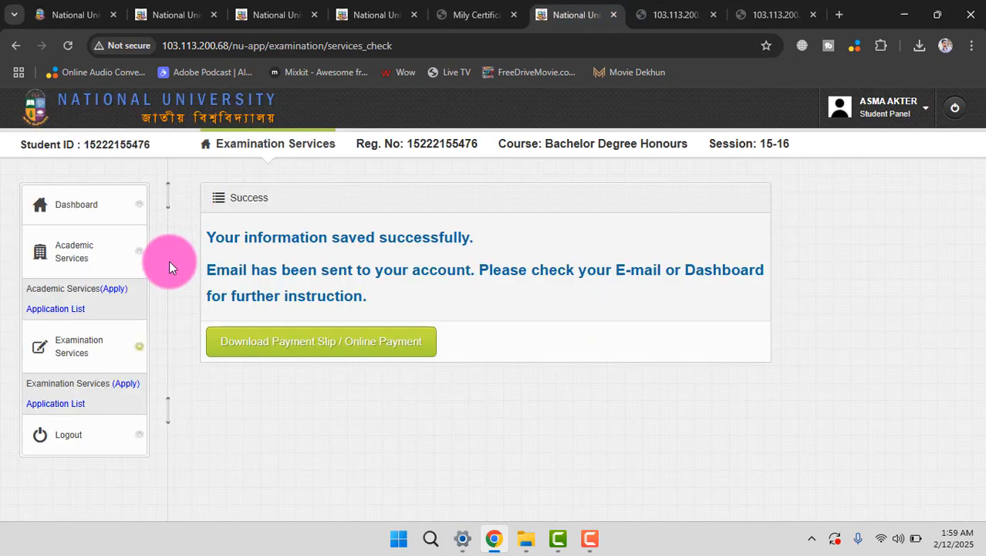
pyautogui.click(61, 409)
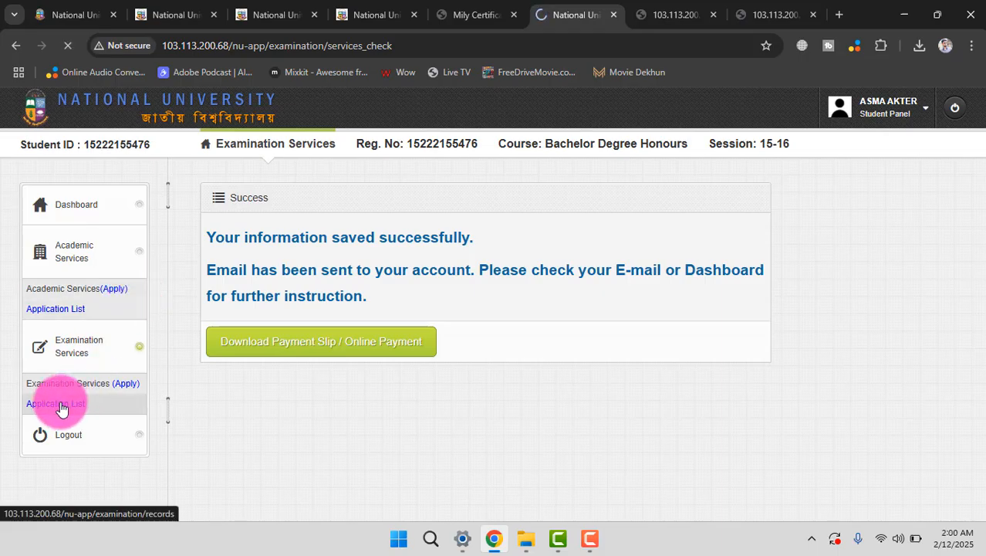